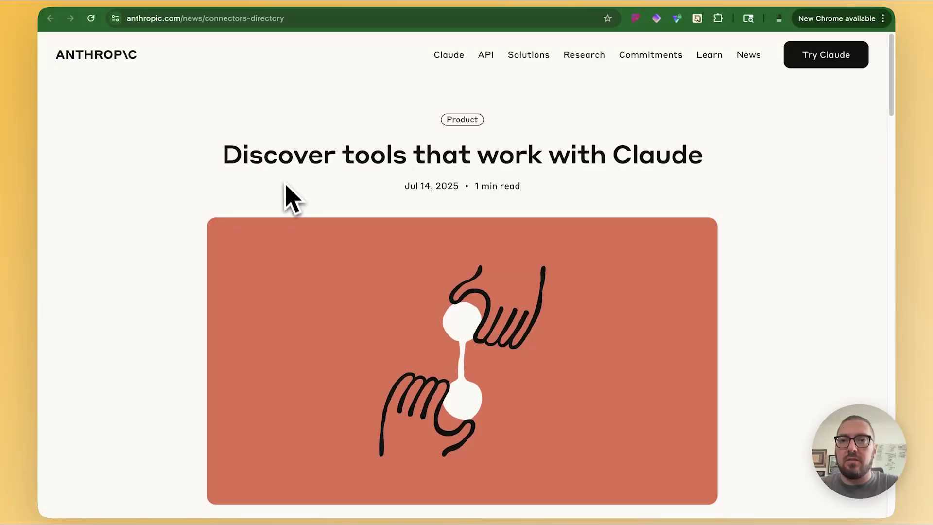
- Scroll the connectors article past the demo video to the Getting started section and Connectors screenshot
scroll(312, 219, "down", 10)
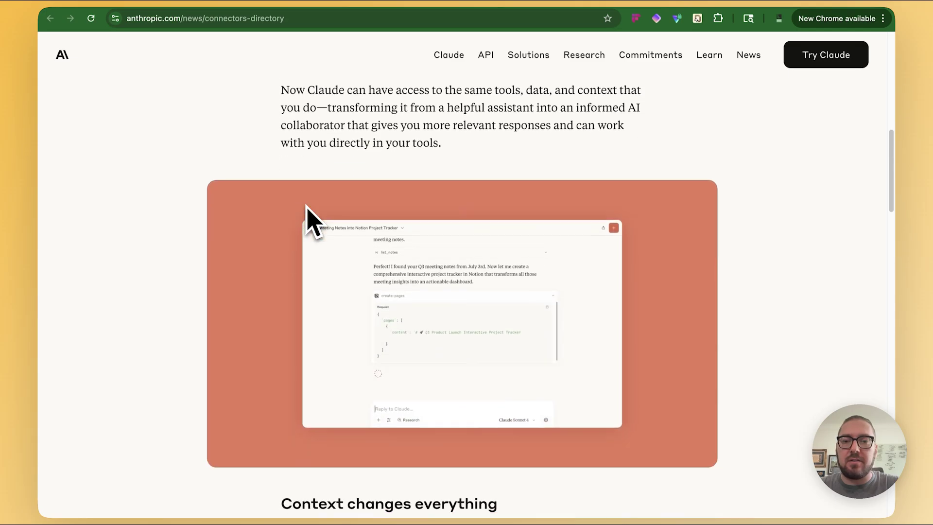
scroll(312, 219, "down", 2)
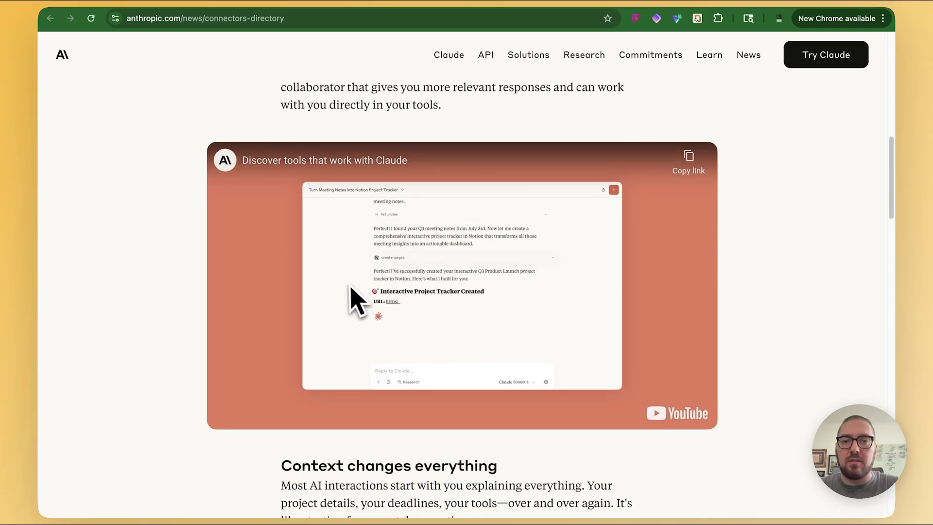
scroll(349, 287, "down", 2)
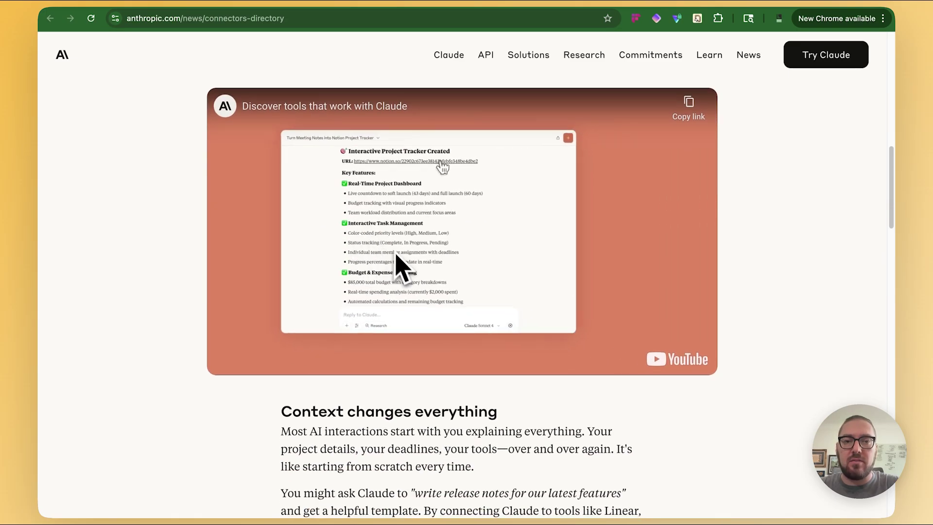
scroll(403, 269, "down", 7)
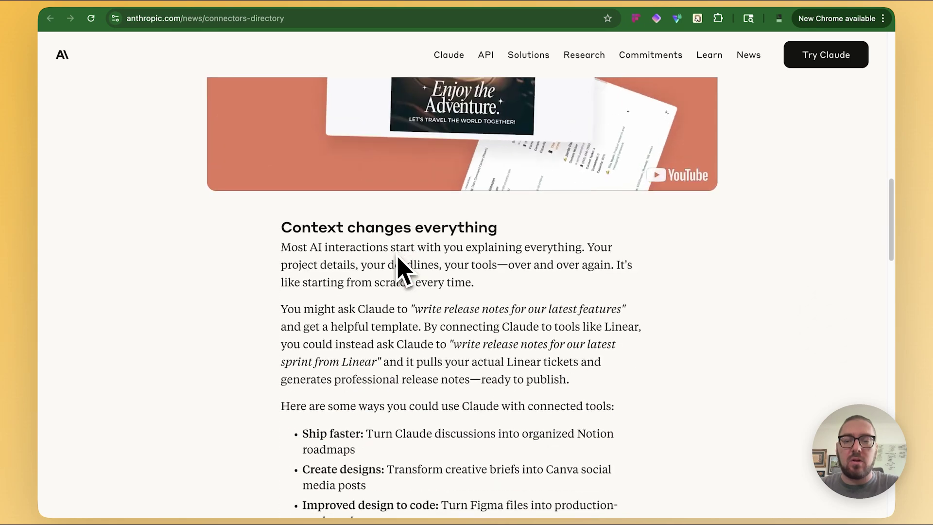
scroll(403, 270, "down", 9)
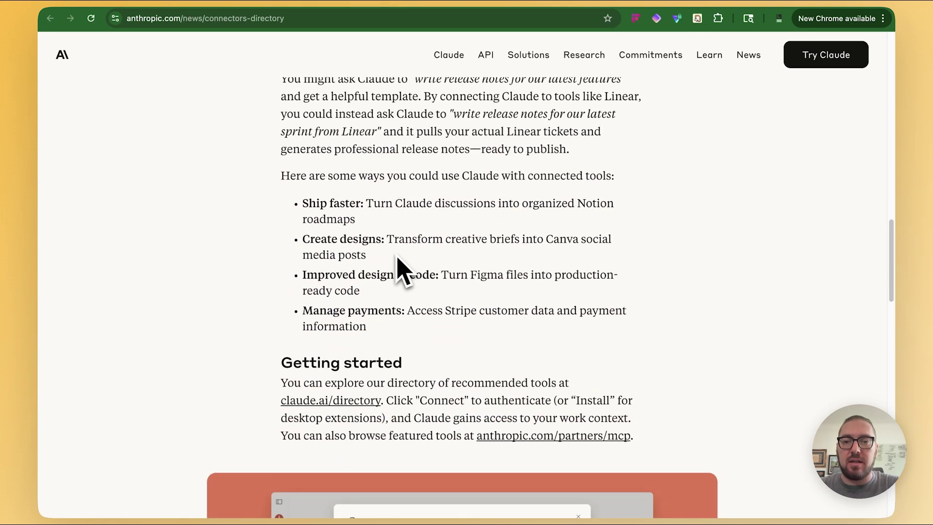
scroll(365, 222, "down", 13)
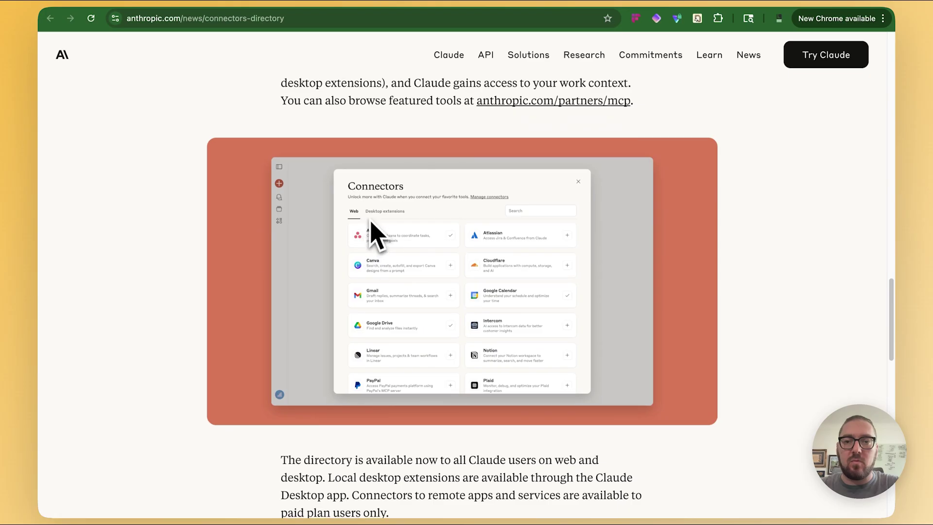
scroll(384, 303, "down", 2)
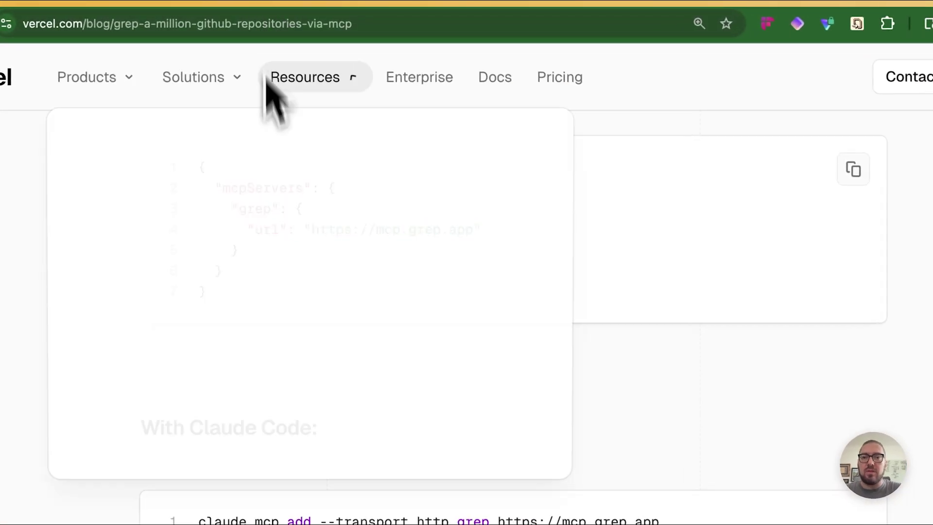
- Look over the grep server block in Vercel's config example, then switch to Claude Desktop
left_click_drag(235, 210, 275, 277)
left_click(274, 291)
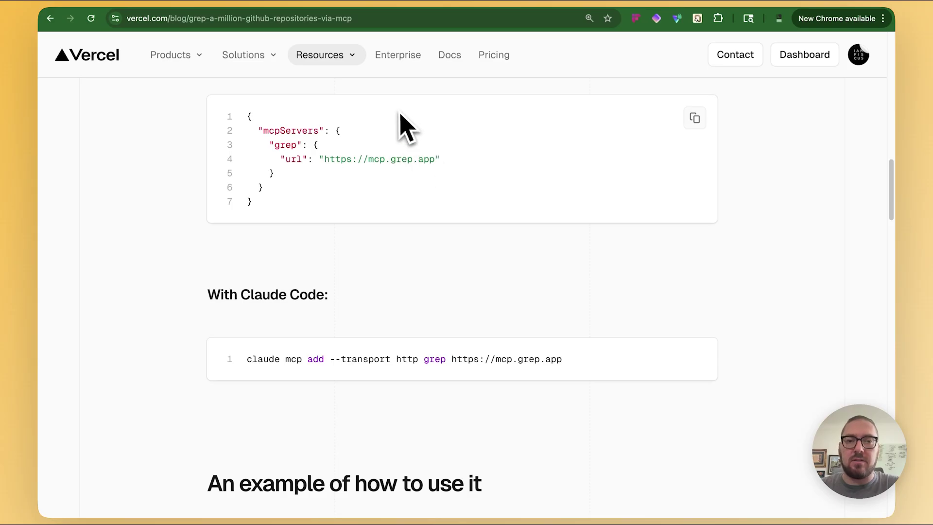
key("super+Tab")
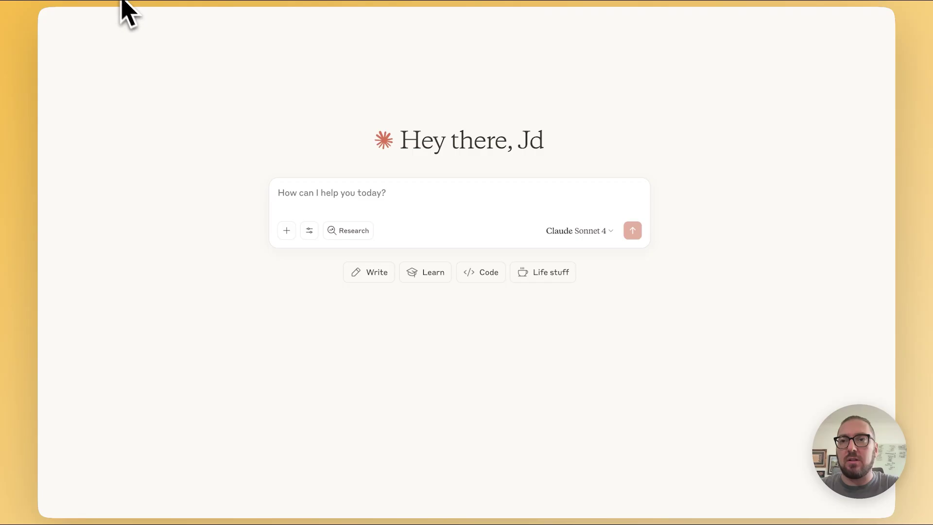
- Open Claude's Developer settings and bring up claude_desktop_config.json in Cursor
left_click(99, 2)
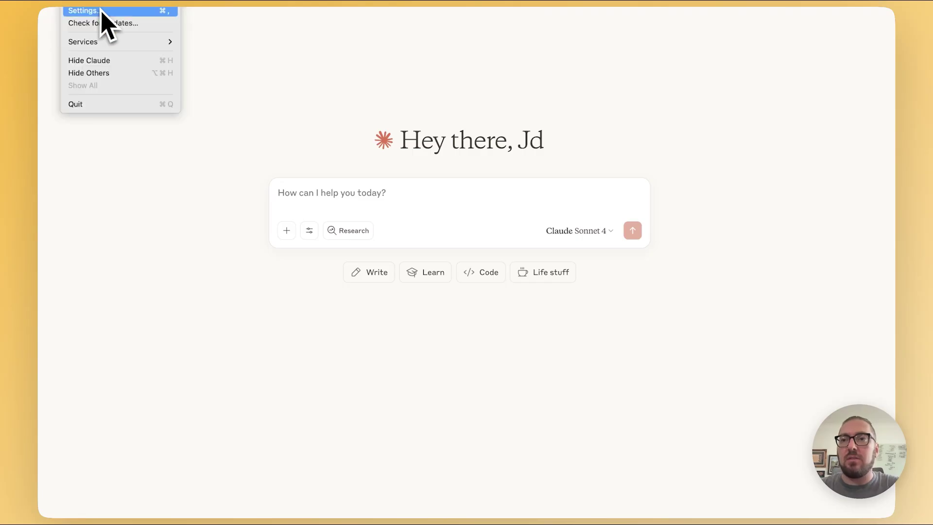
left_click(100, 11)
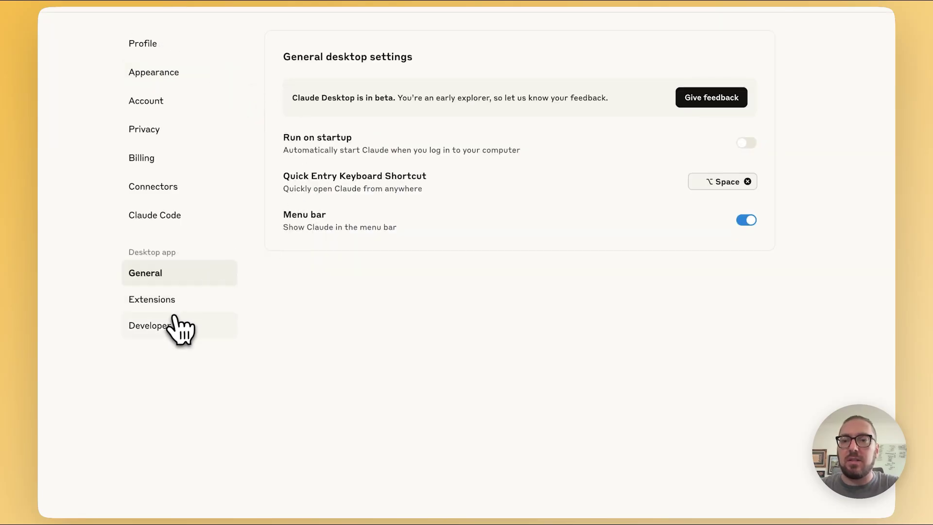
left_click(170, 334)
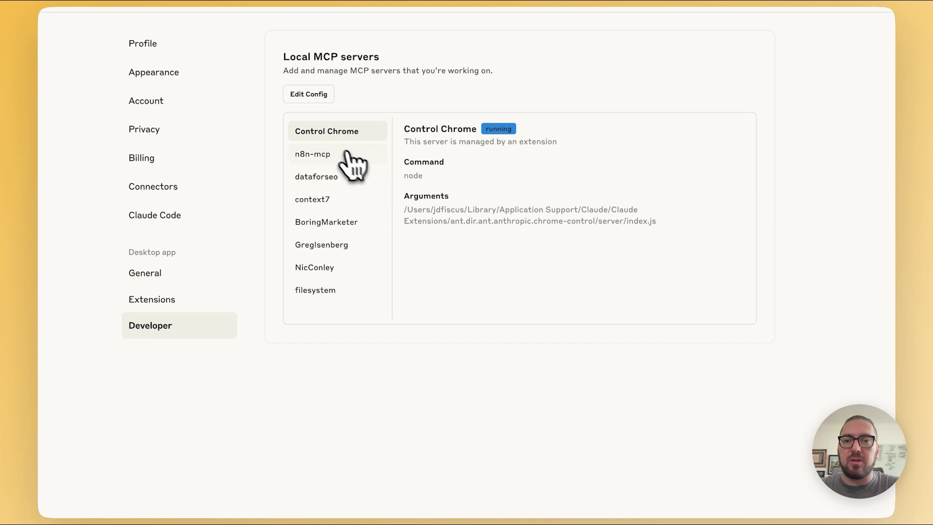
key("super+Tab")
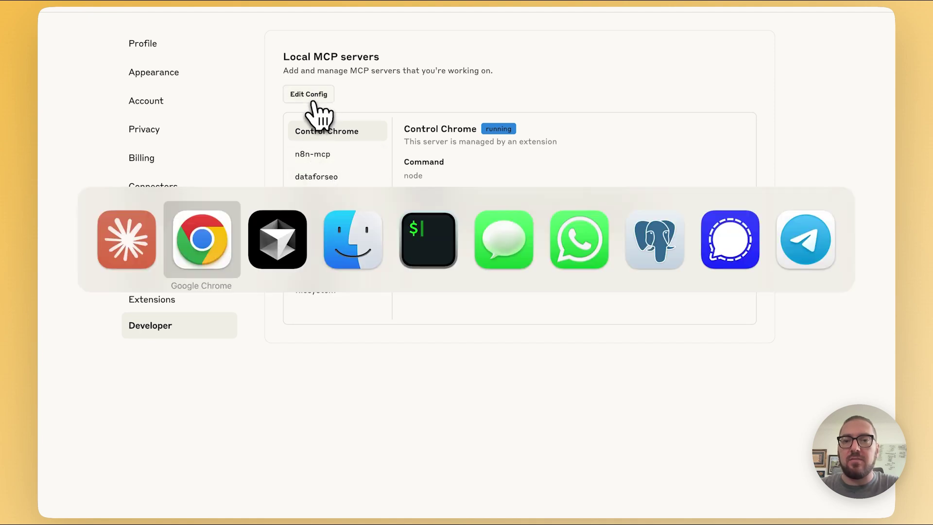
key("super+Tab")
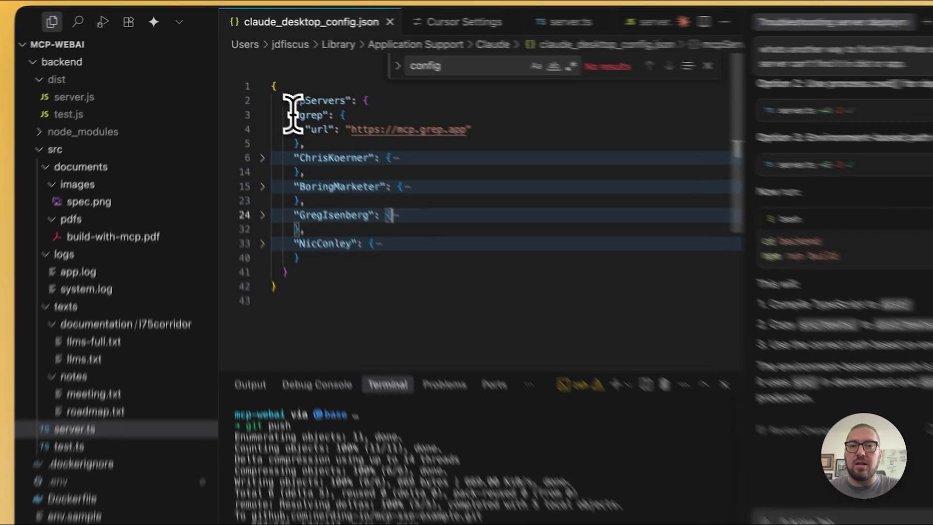
- Select the grep server block in the config and compare it with Claude's MCP server settings
left_click_drag(277, 101, 305, 128)
key("super+Tab")
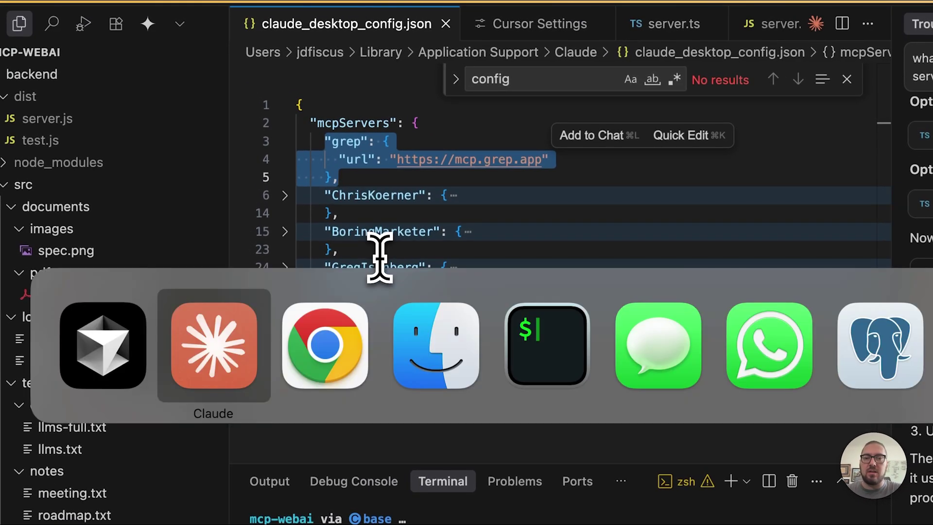
key("super+Tab")
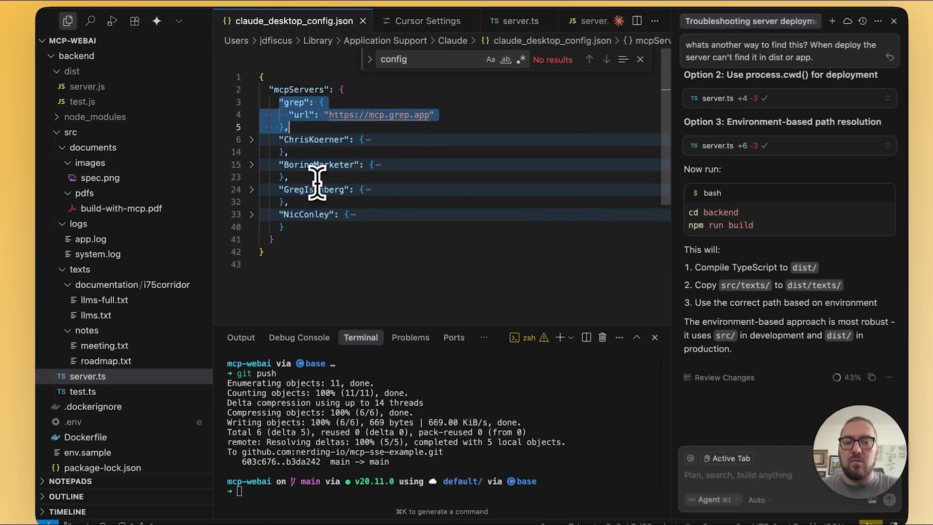
key("super+space")
type("claude")
key("Return")
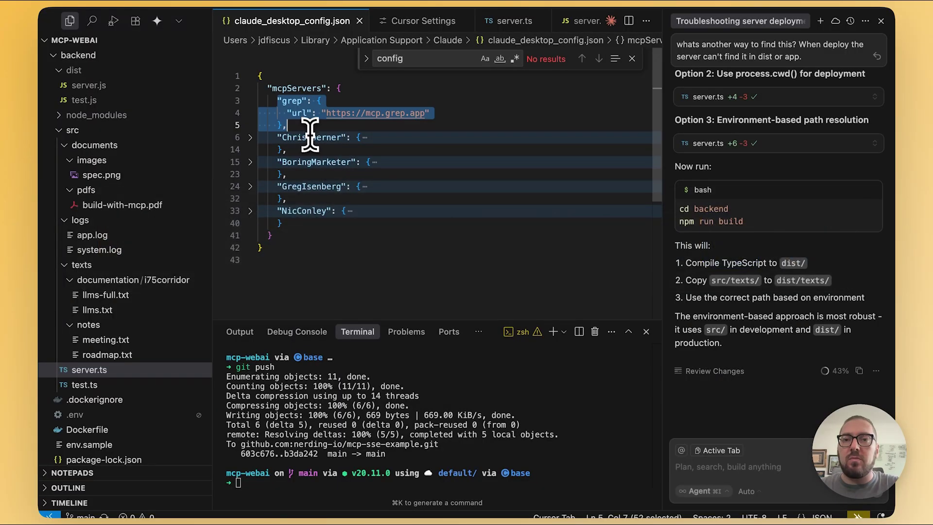
- Delete the grep server entry on lines 3-5 of claude_desktop_config.json
left_click_drag(308, 129, 252, 97)
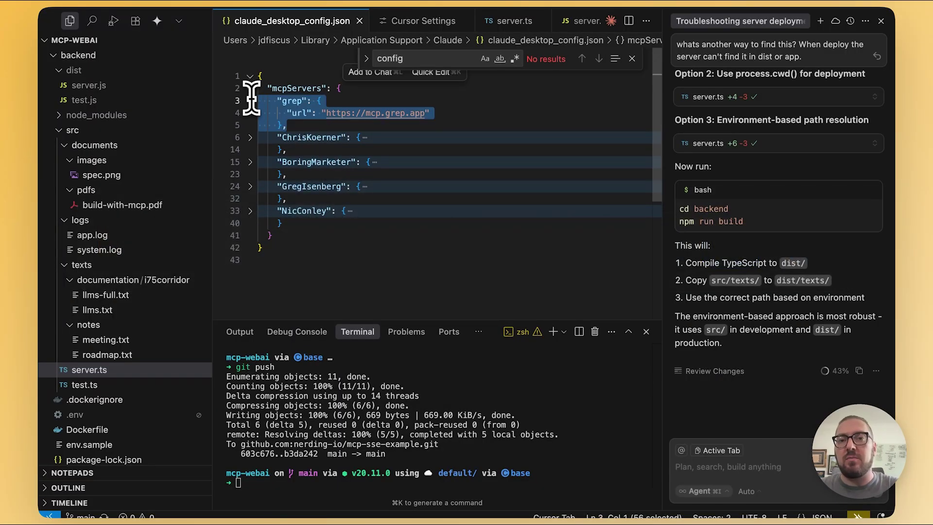
key("Escape")
key("Down")
key("End")
key("Left")
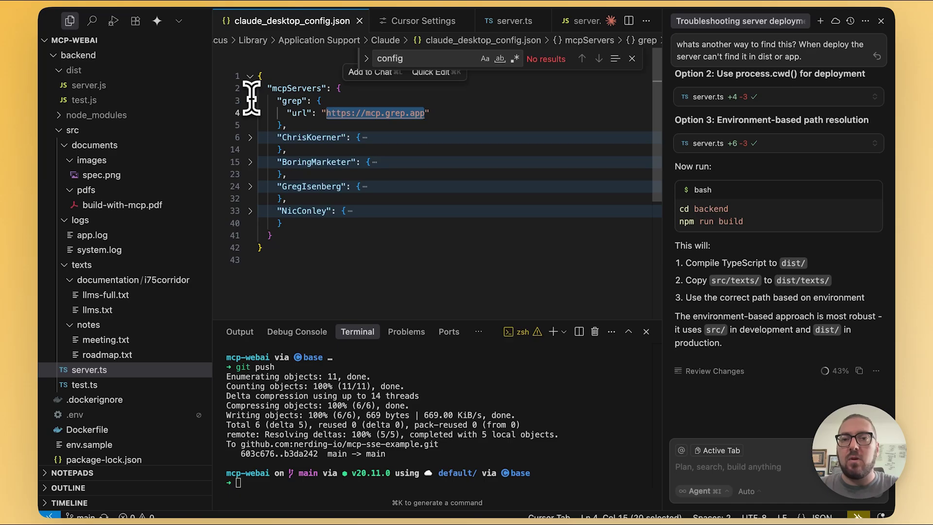
left_click_drag(289, 126, 344, 88)
key("BackSpace")
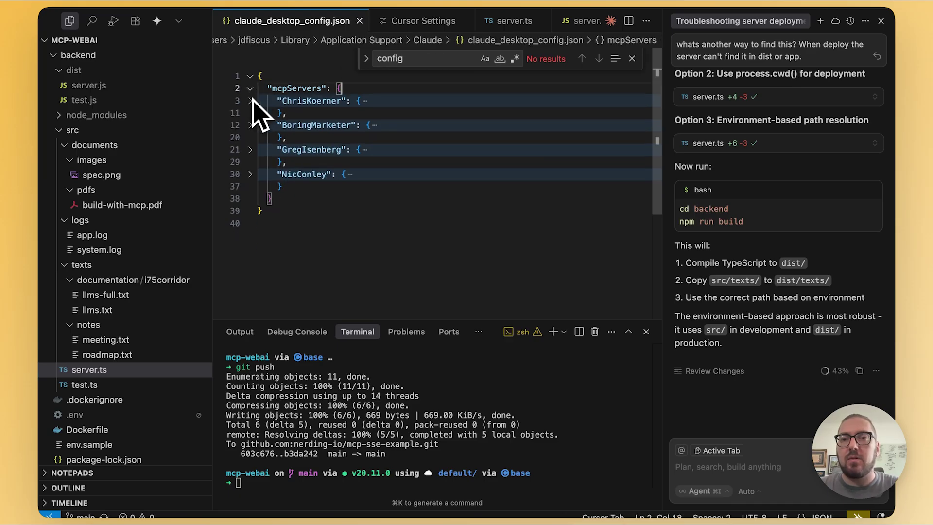
key("super+Tab")
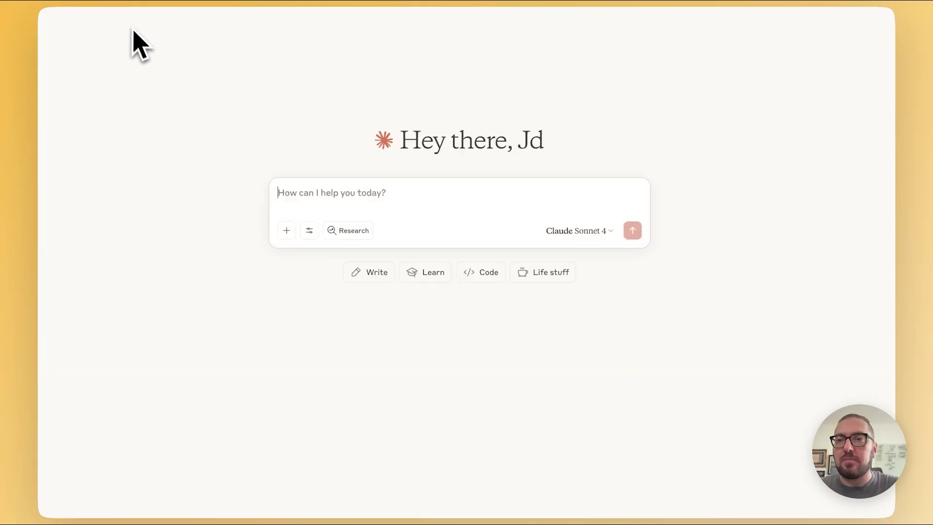
- Open Claude's Connectors settings and scroll to the list of Google Drive, Gmail, Calendar, GitHub and local connectors
left_click(100, 2)
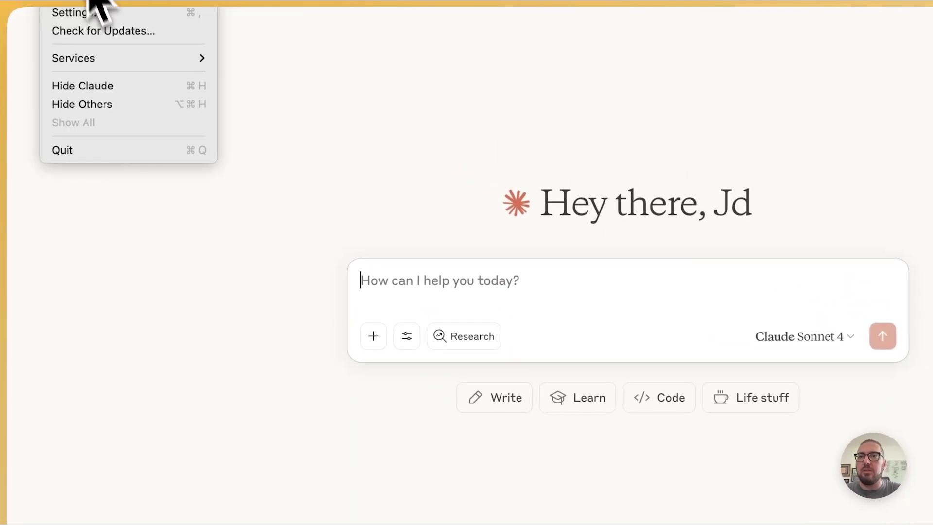
left_click(99, 14)
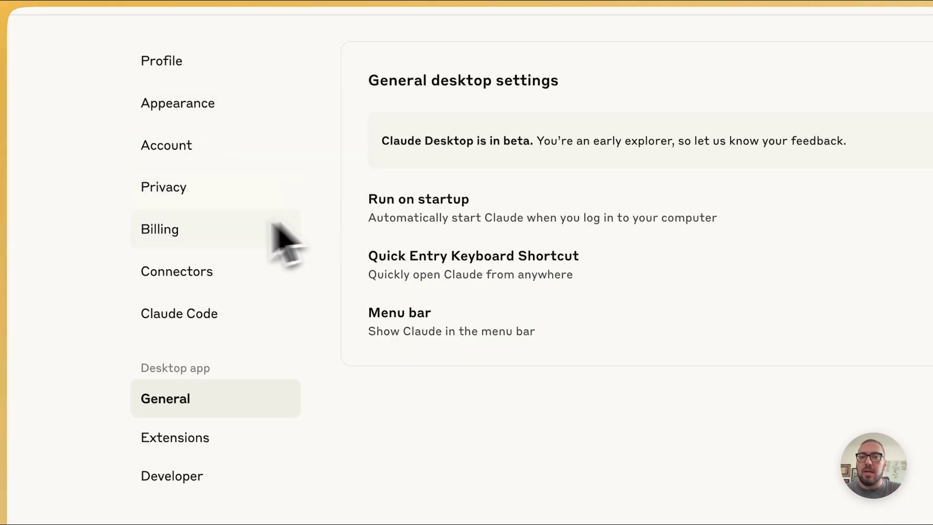
left_click(180, 271)
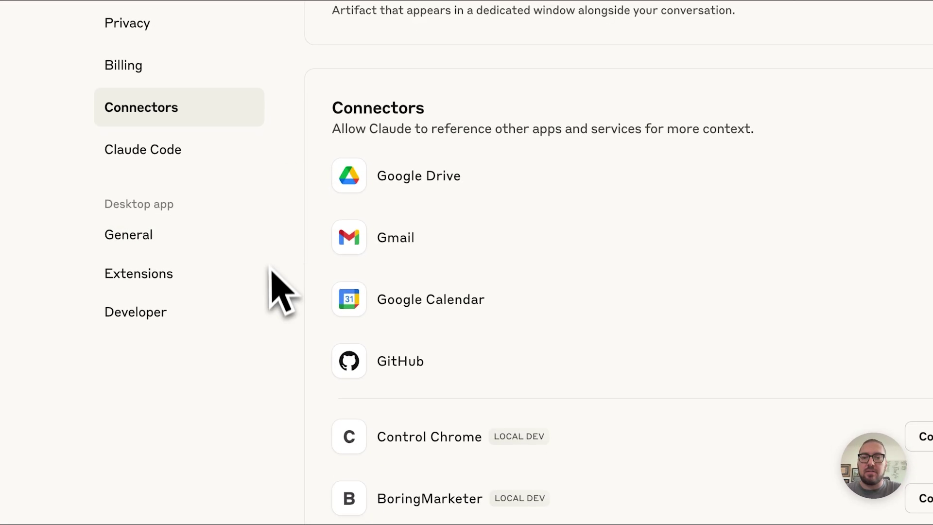
scroll(271, 273, "down", 5)
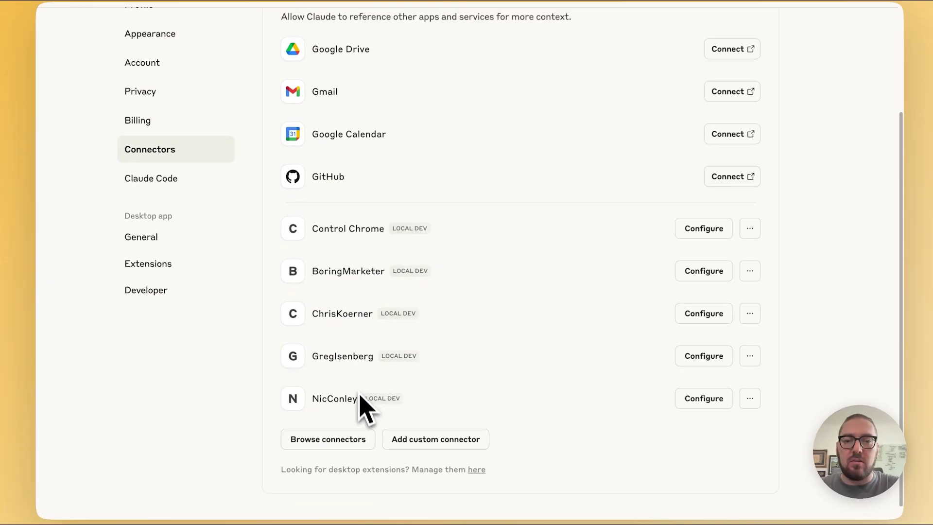
scroll(361, 350, "up", 4)
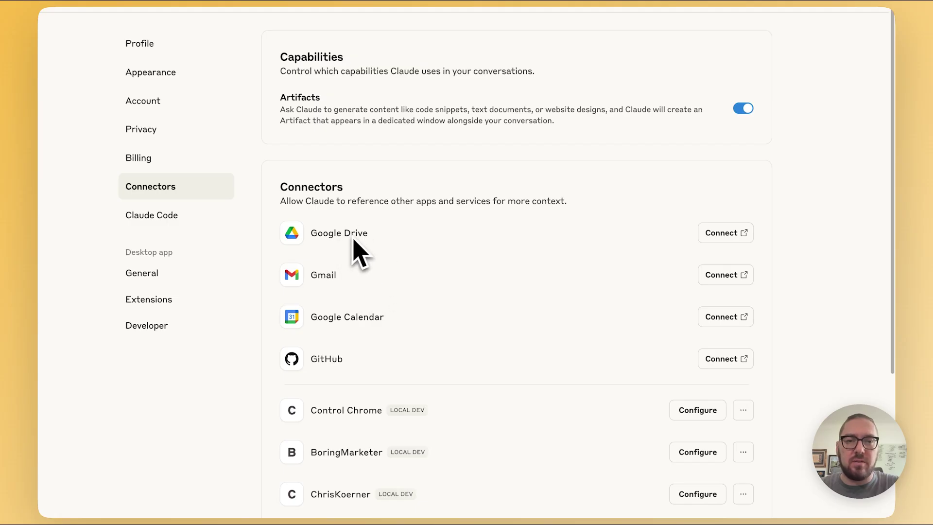
left_click_drag(372, 234, 308, 233)
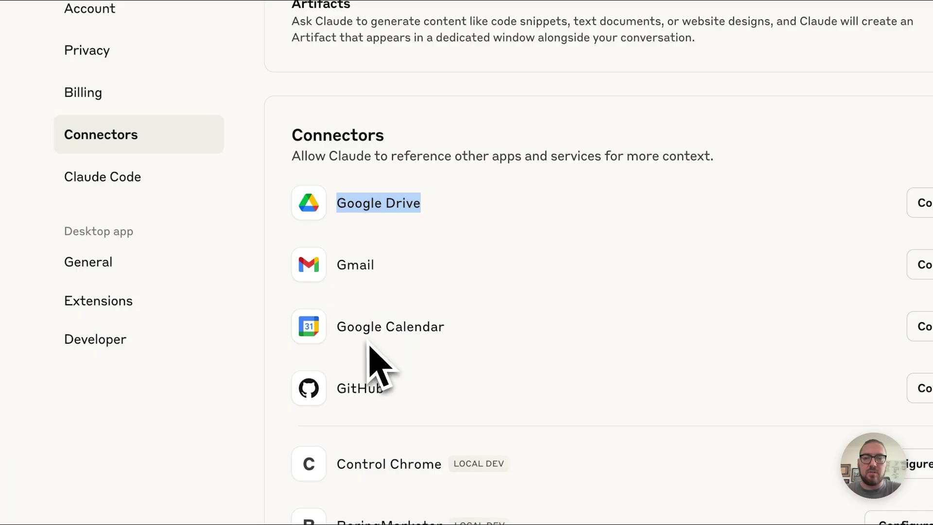
scroll(370, 343, "down", 5)
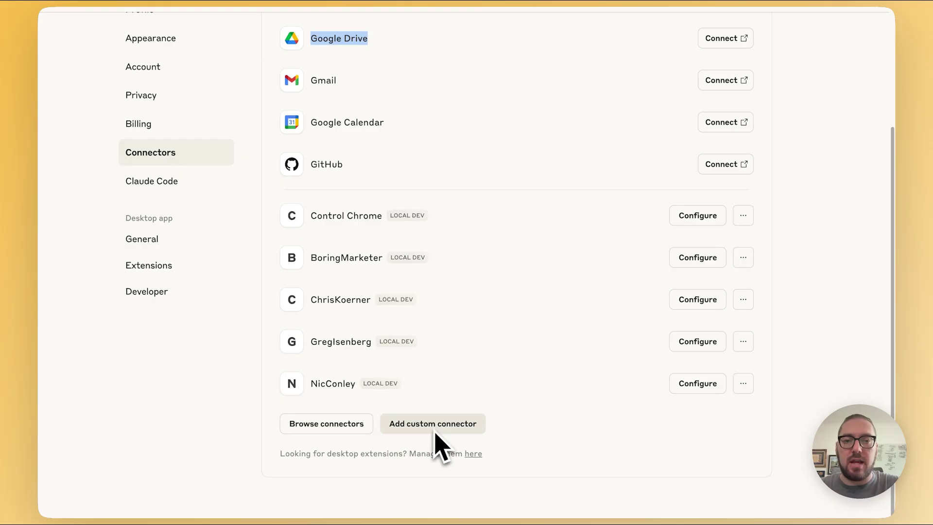
left_click(342, 425)
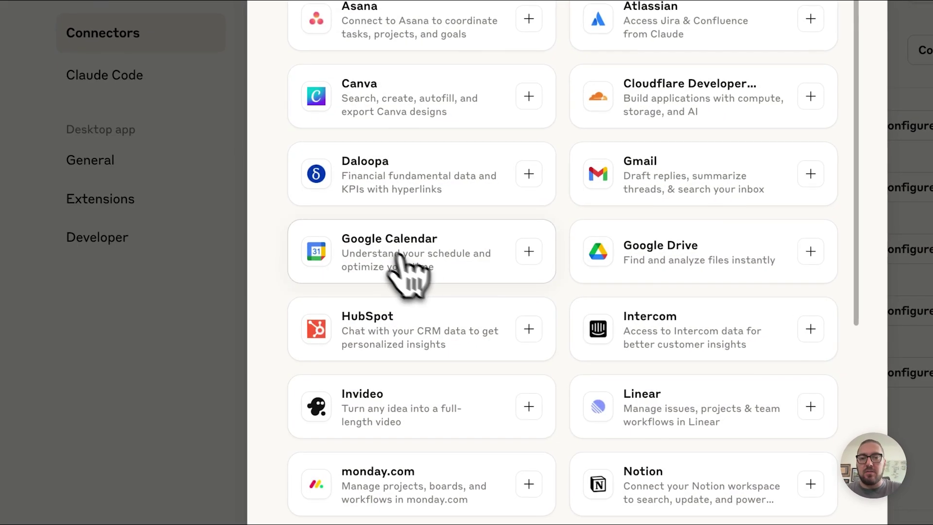
scroll(417, 271, "down", 6)
scroll(468, 200, "up", 5)
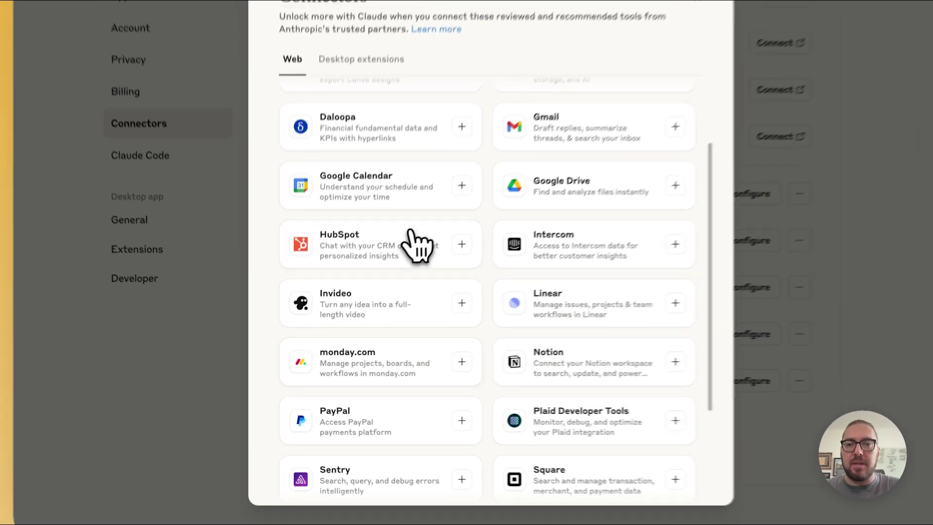
scroll(364, 264, "down", 5)
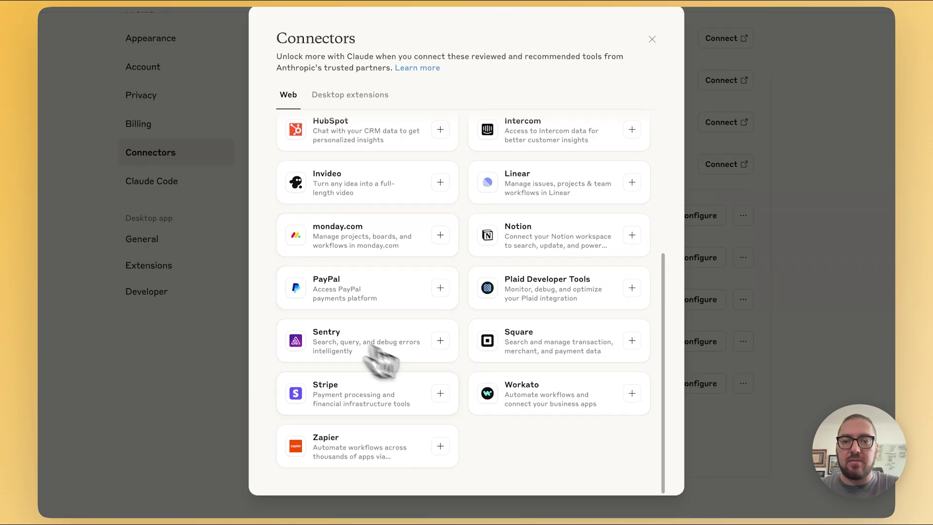
scroll(407, 354, "up", 5)
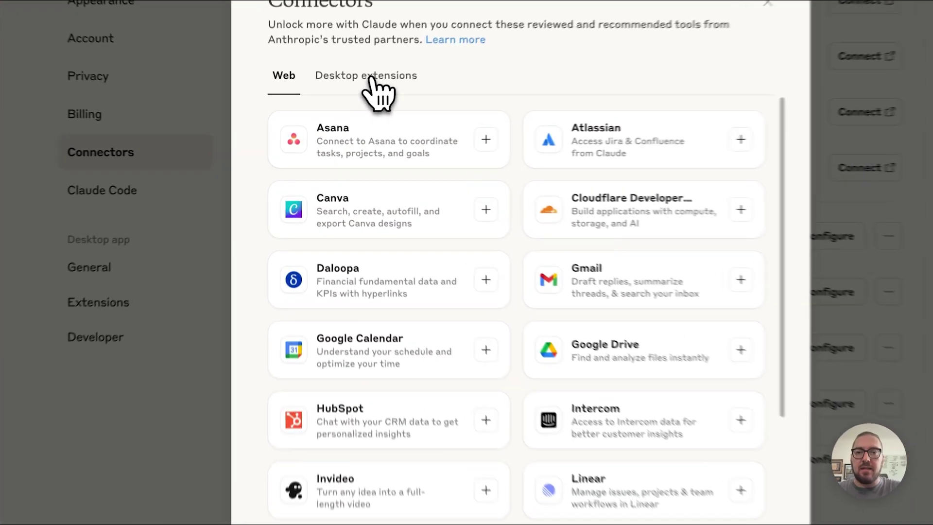
left_click(353, 94)
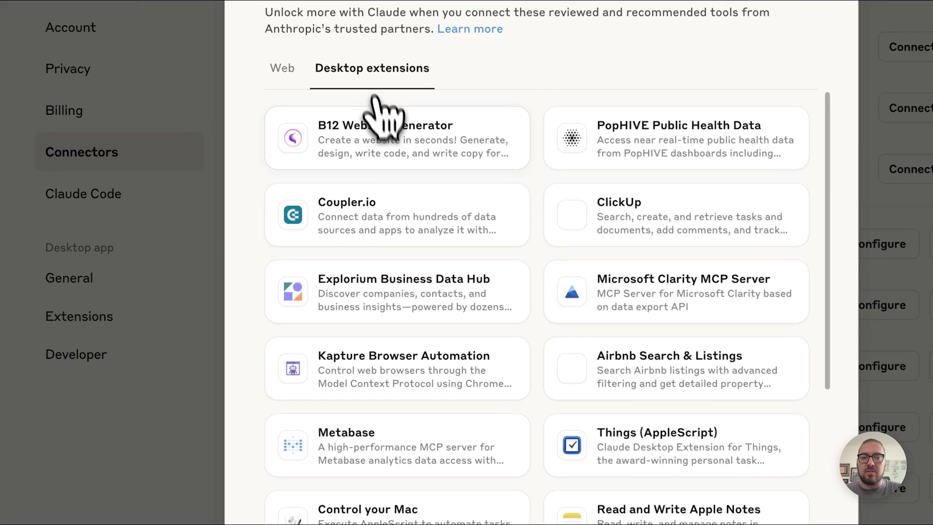
scroll(395, 281, "down", 10)
left_click(365, 469)
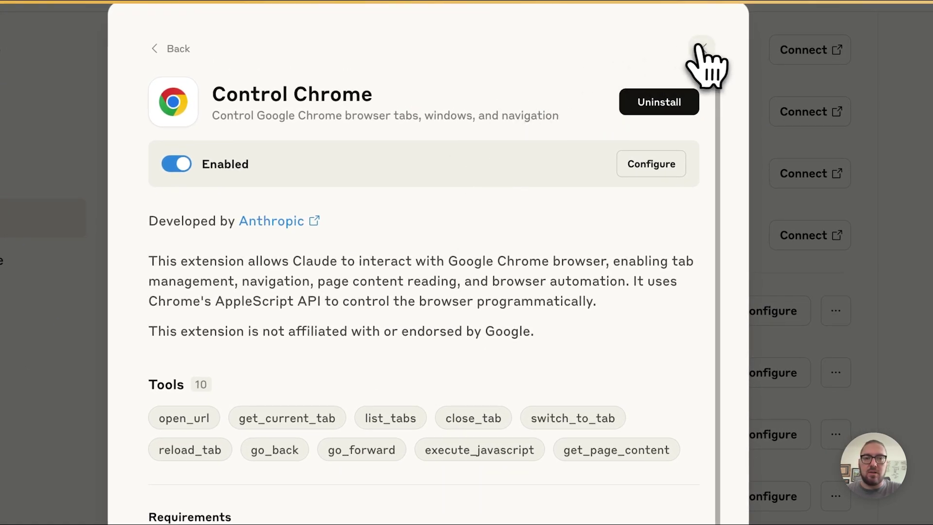
left_click(702, 49)
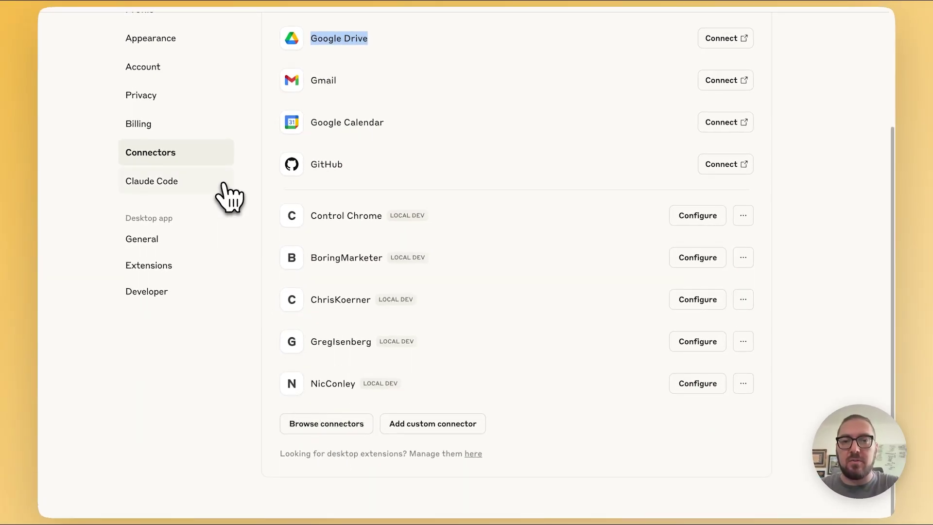
left_click(423, 427)
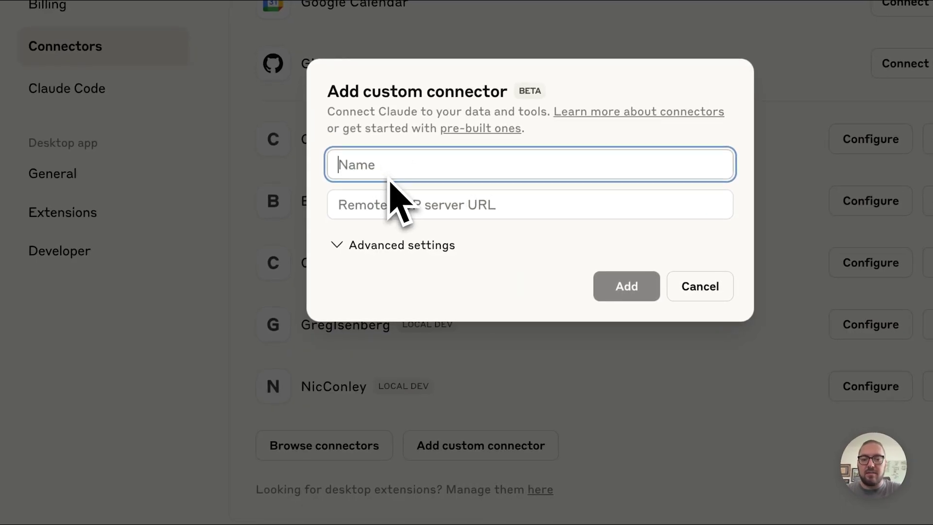
type("Grep")
key("Tab")
type("https://mcp.grep.app")
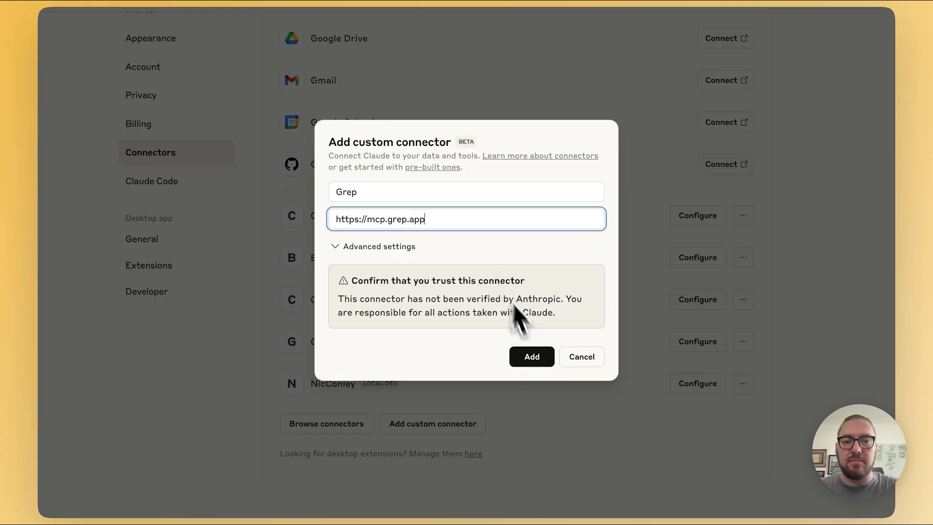
left_click(532, 356)
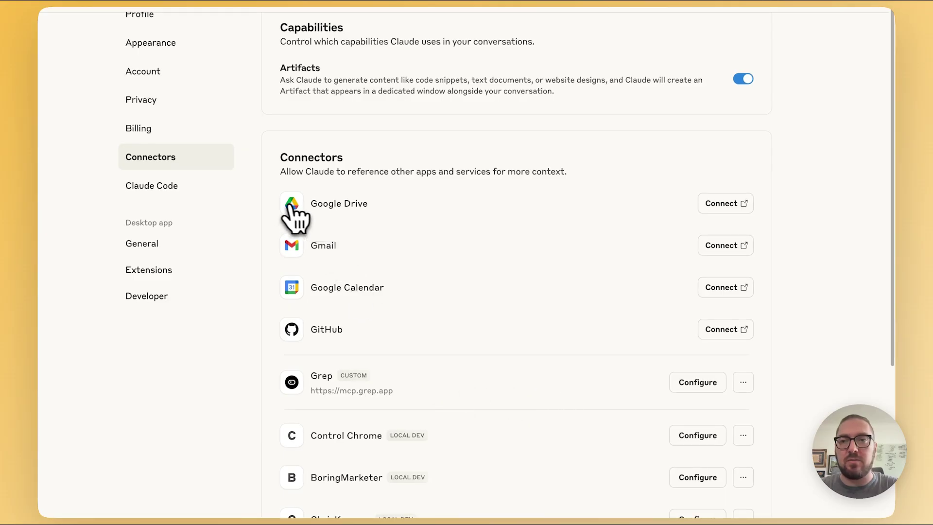
scroll(184, 85, "up", 1)
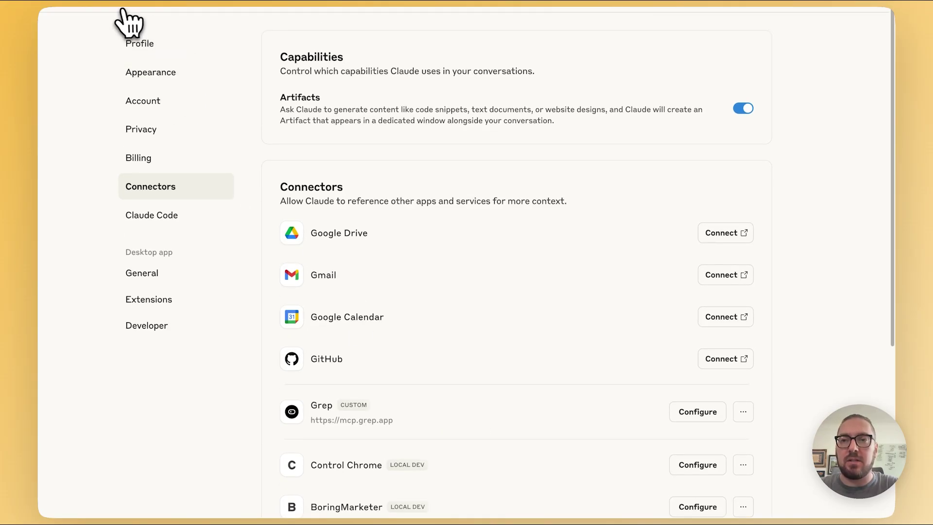
- In a new chat, ask Claude to use Chrome to visit vibecodingretreat.com and say what it's about
mouse_move(204, 87)
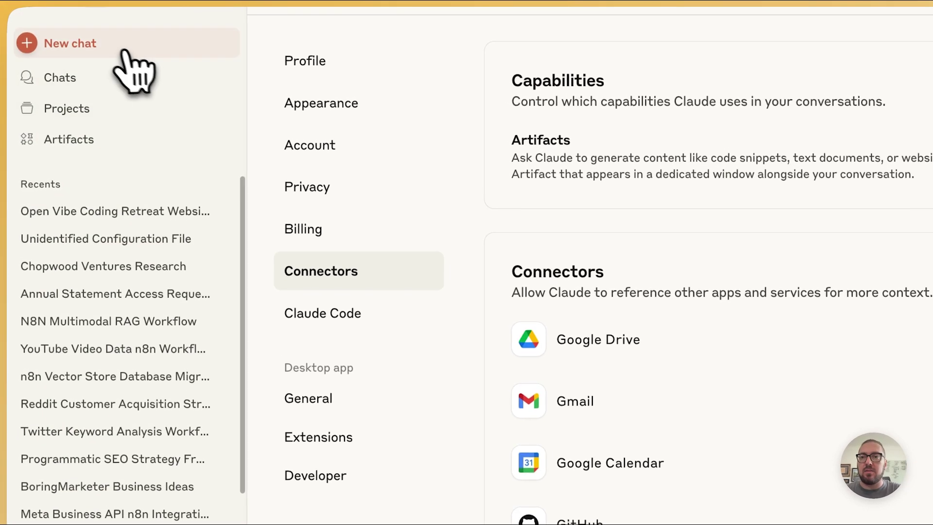
left_click(119, 49)
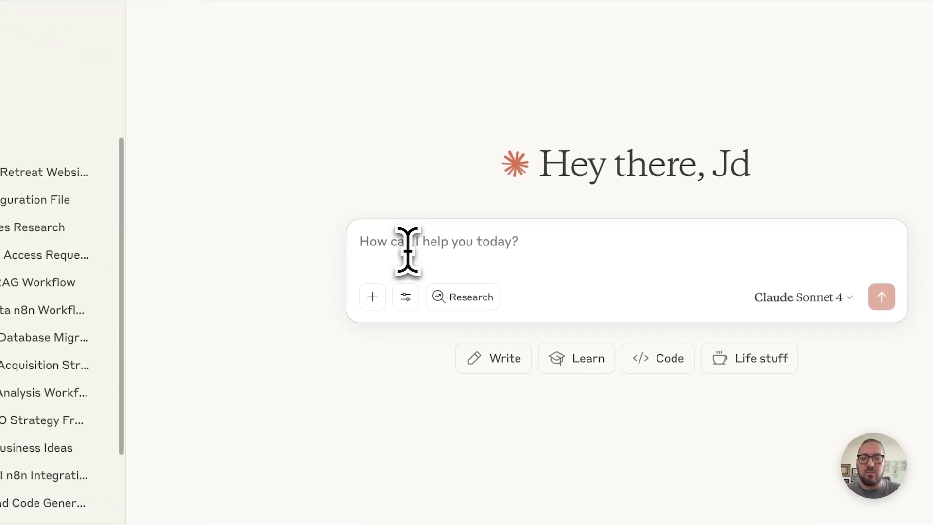
type("use chr")
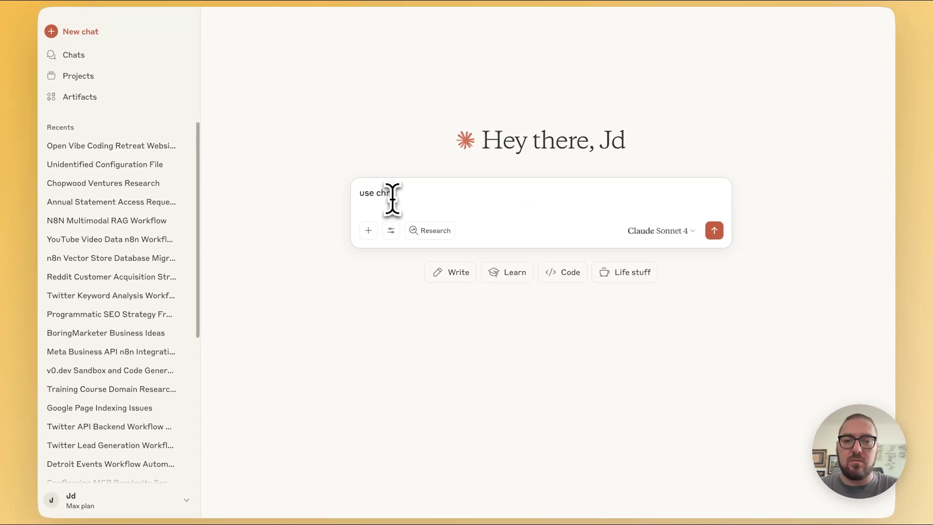
type("ome to")
type("visit vibecodingretreat.com and tell what its about.")
key("Return")
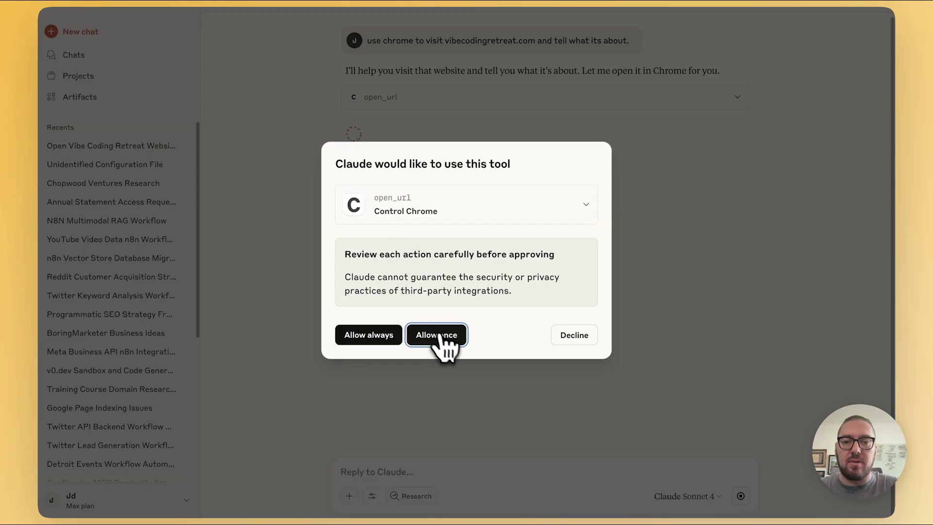
- Allow the open_url and page content tools once and let Claude control Google Chrome
left_click(440, 335)
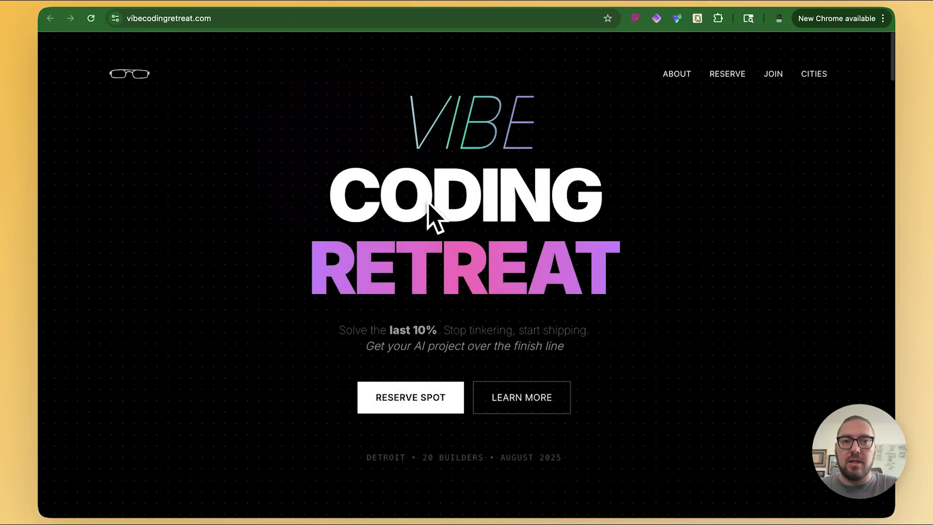
key("super+Tab")
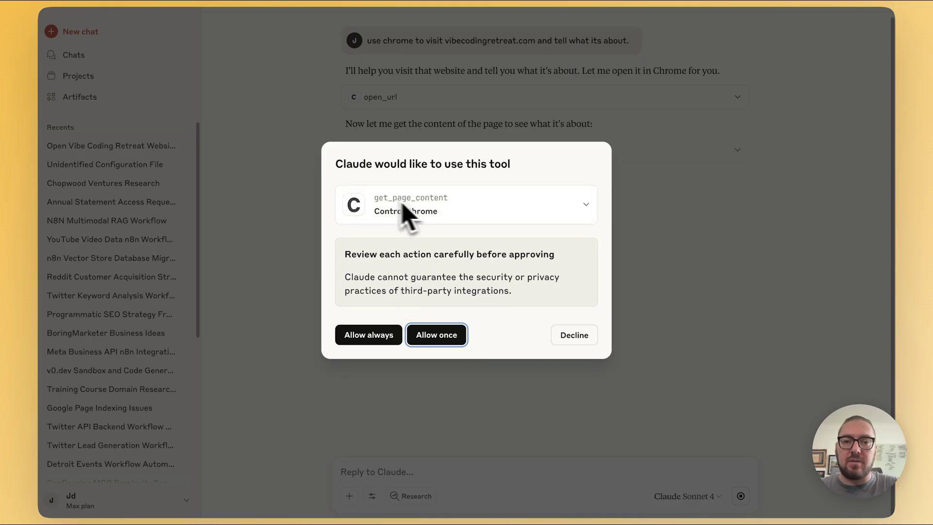
left_click(440, 336)
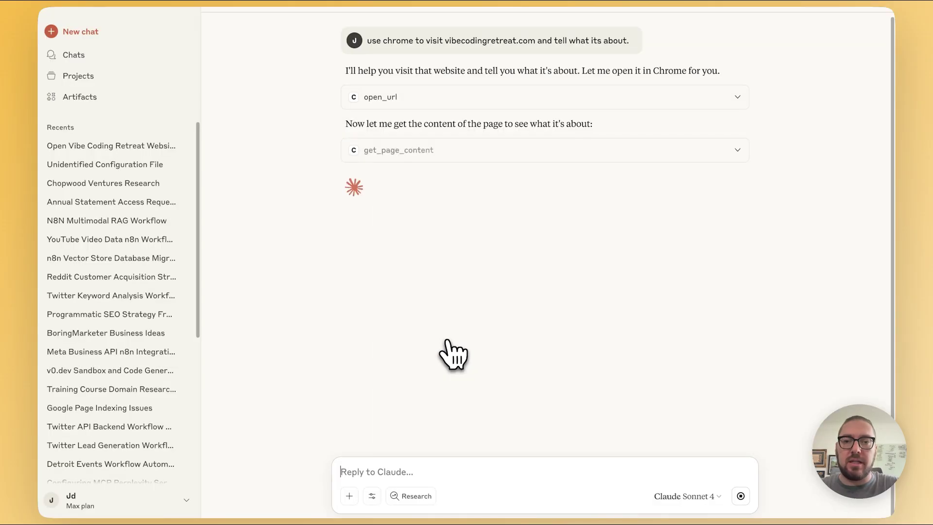
left_click(499, 196)
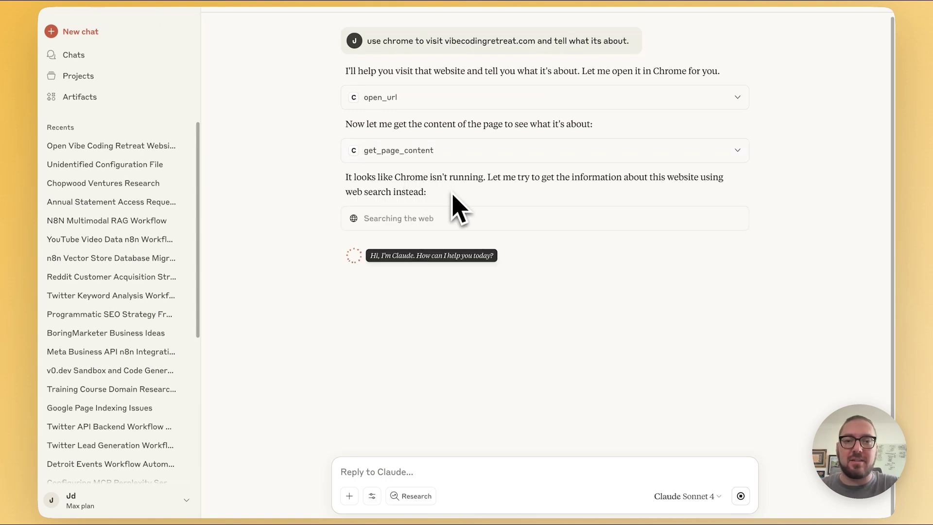
key("super+Tab")
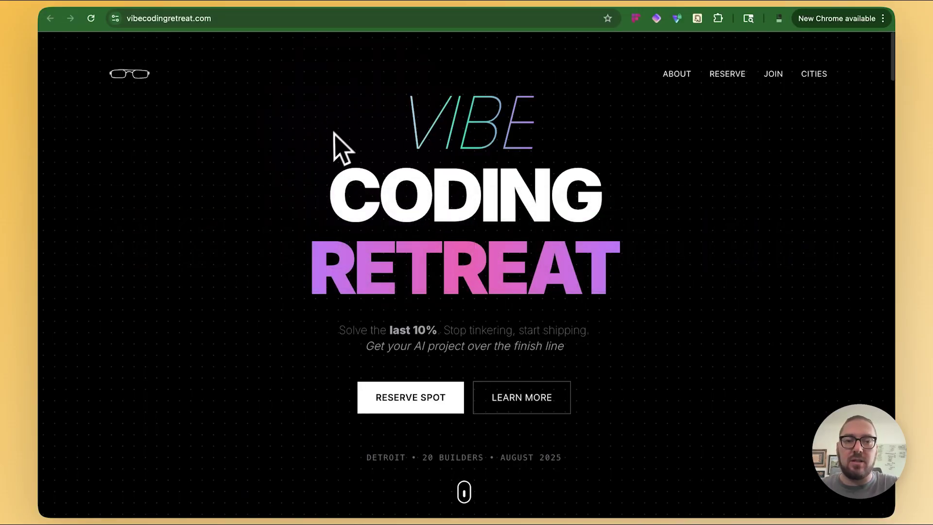
- Read through Claude's finished answer about the Vibe Coding Retreat's audience and benefits
key("super+Tab")
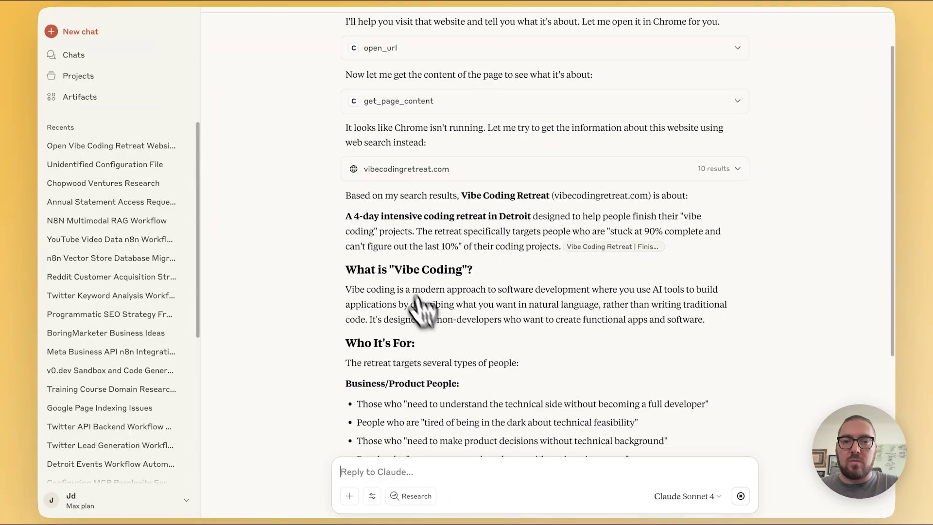
scroll(426, 266, "down", 5)
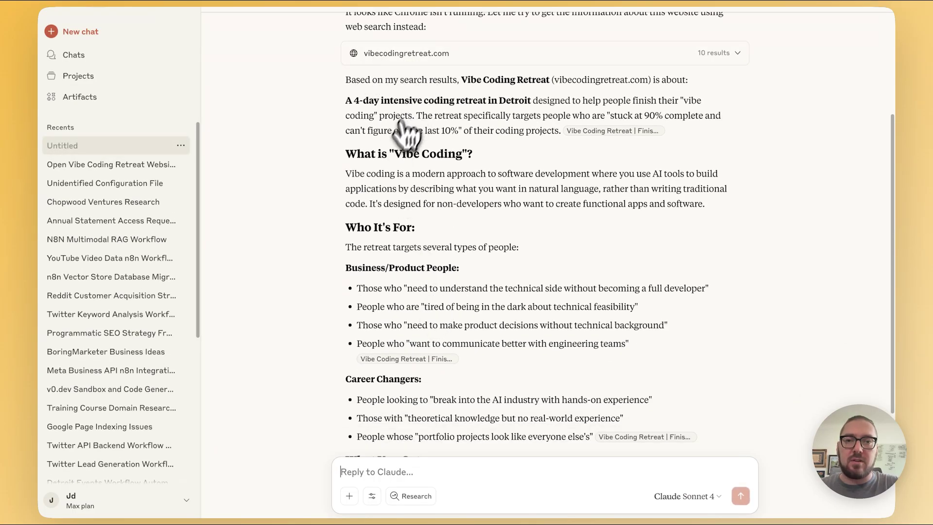
scroll(398, 139, "down", 6)
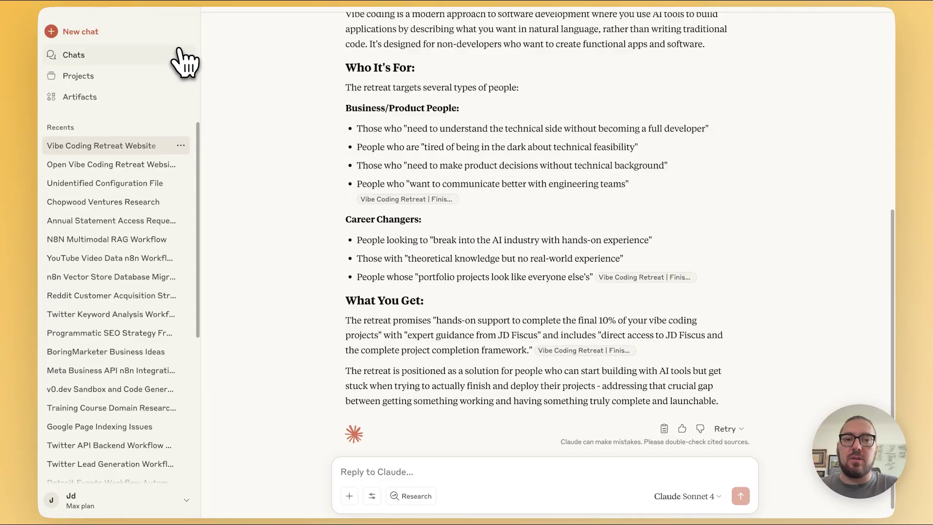
left_click(105, 1)
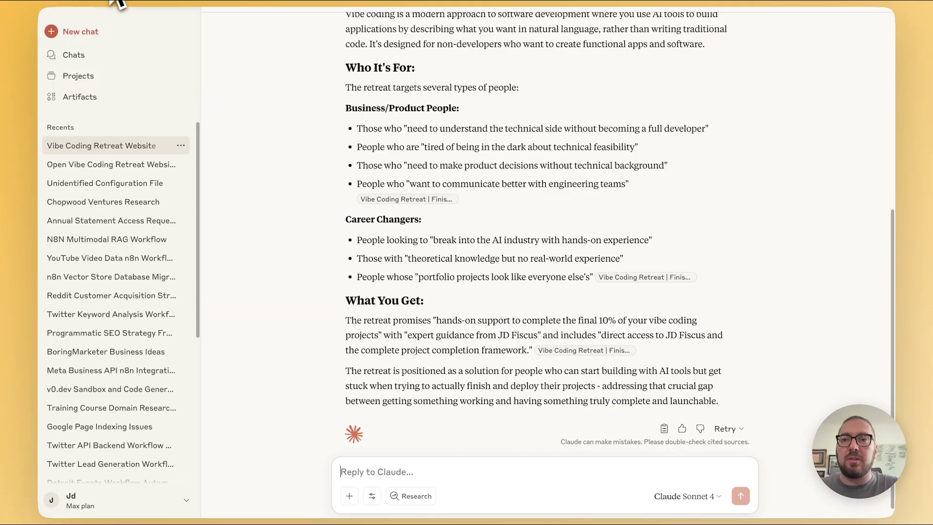
- Revisit the Connectors settings page to check the connector list
left_click(115, 2)
left_click(119, 2)
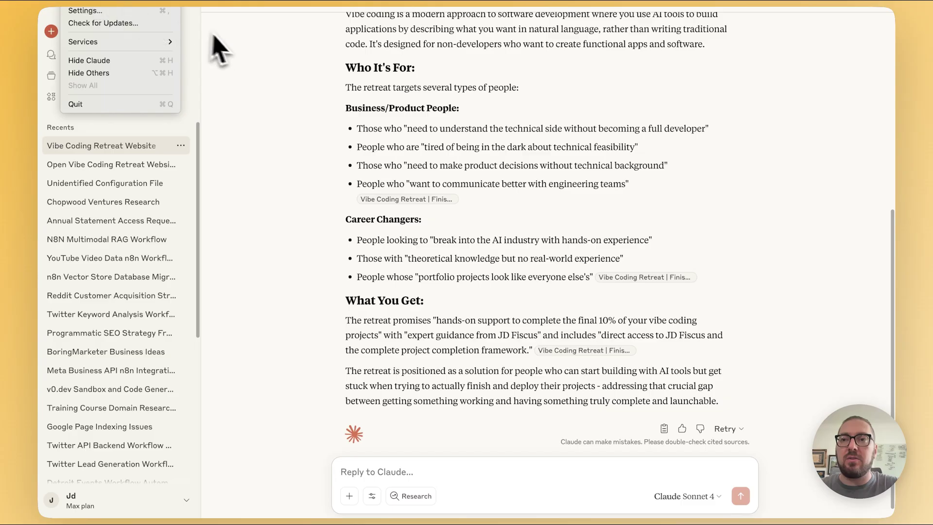
left_click(102, 11)
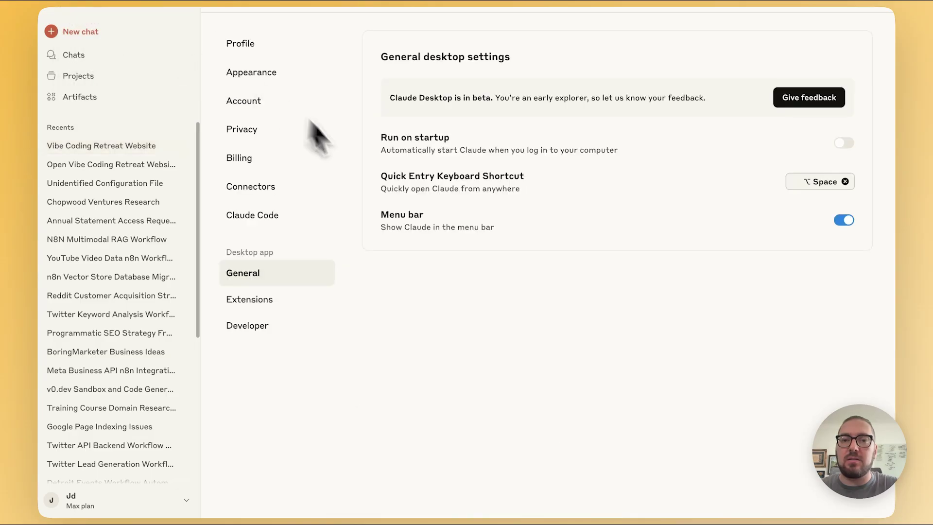
left_click(261, 189)
scroll(444, 319, "down", 4)
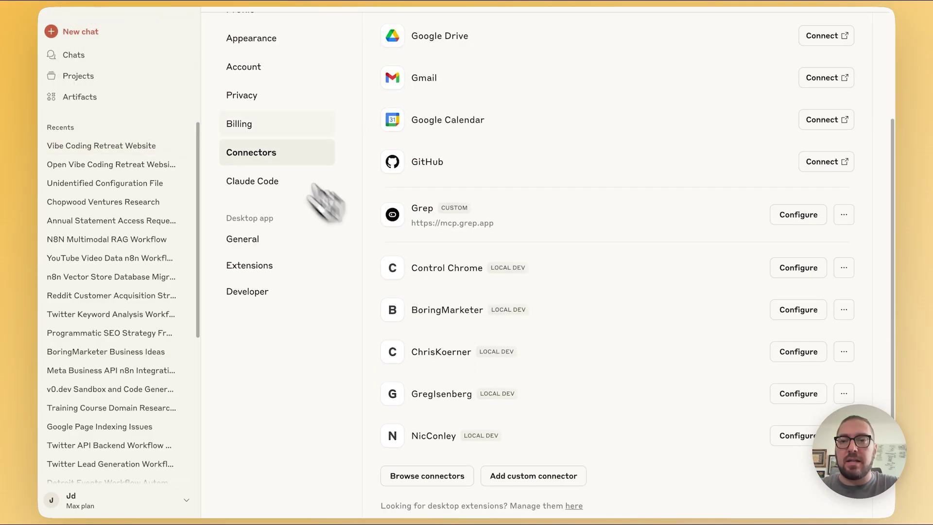
- Start a new chat and review Grep's tools, keeping searchGitHub enabled
left_click(88, 33)
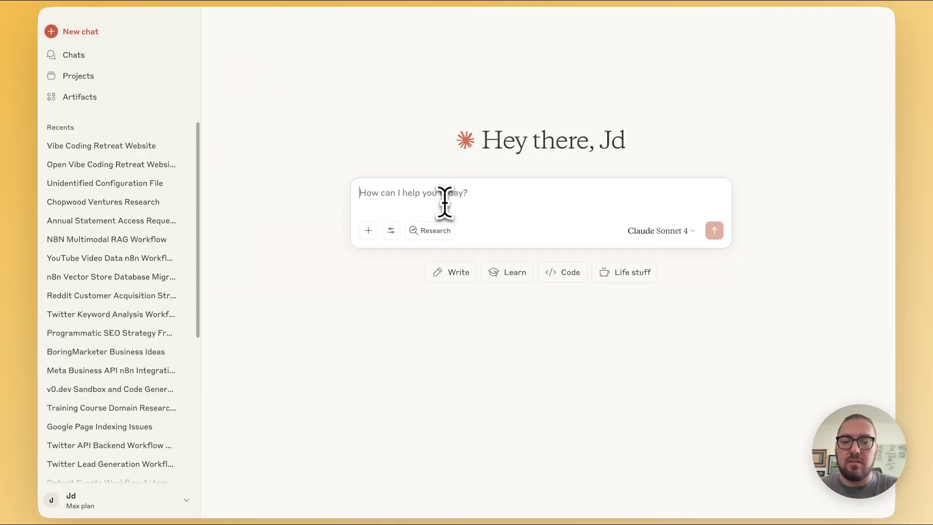
left_click(390, 232)
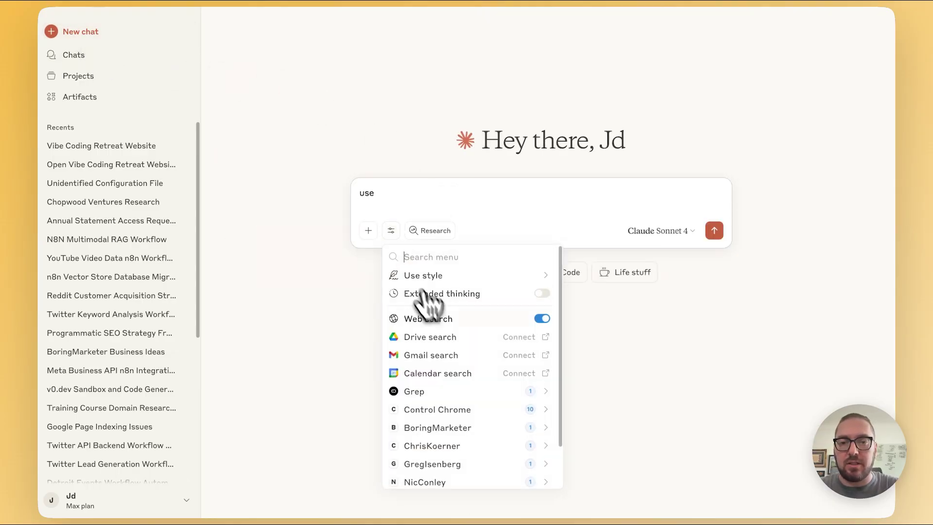
scroll(472, 362, "down", 3)
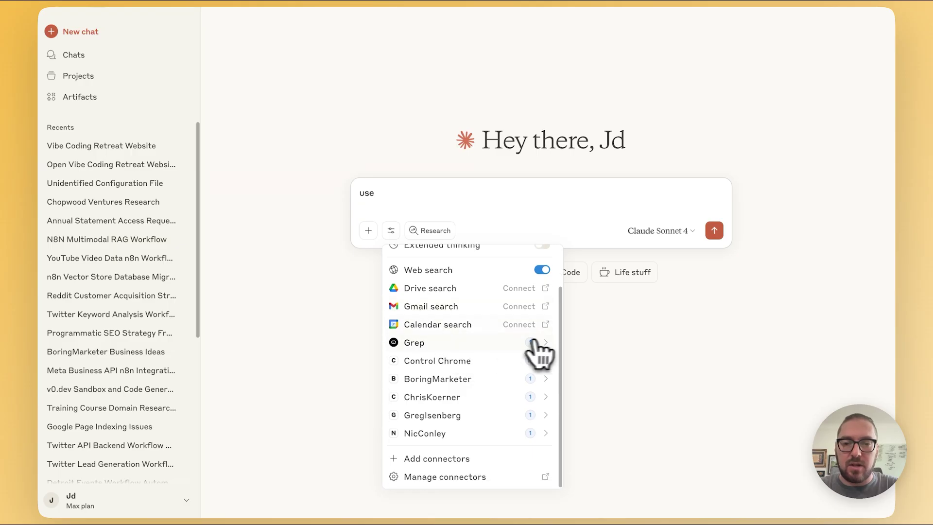
left_click(544, 342)
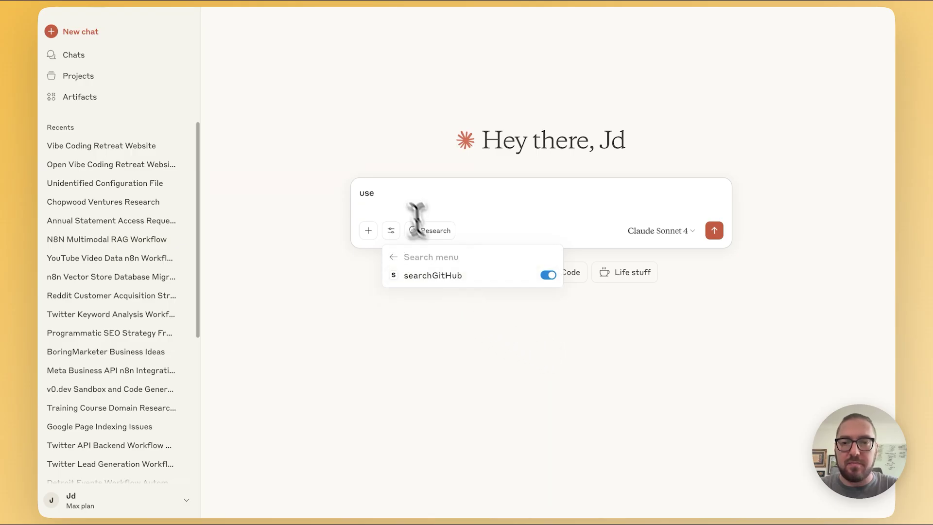
left_click(397, 193)
type("/grep")
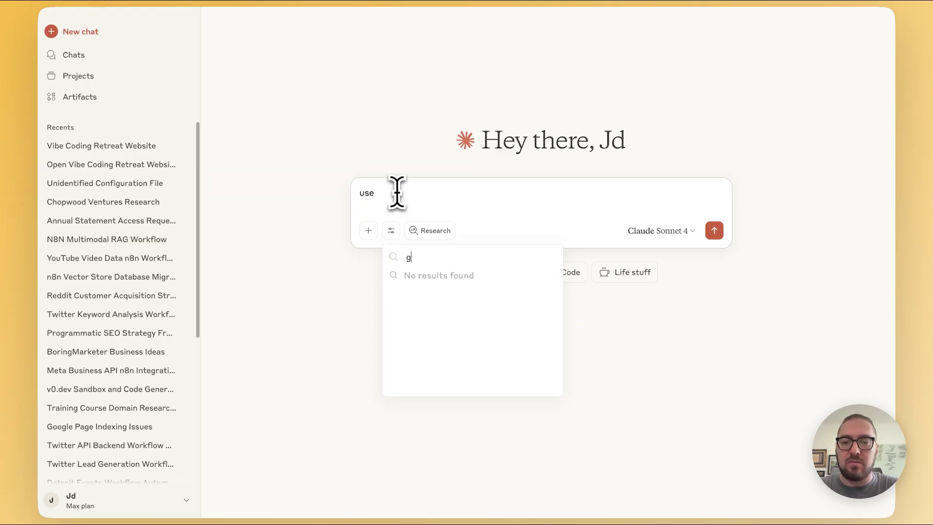
key("BackSpace")
key("BackSpace")
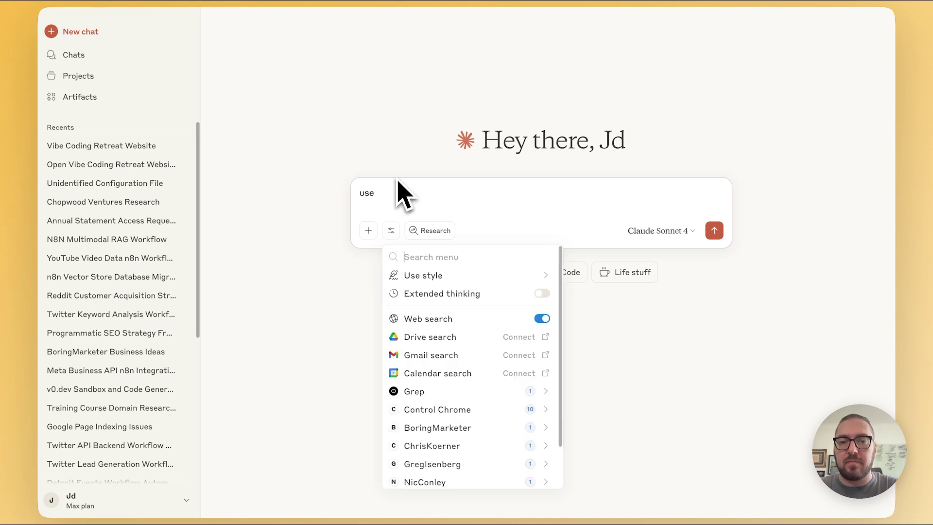
left_click(460, 391)
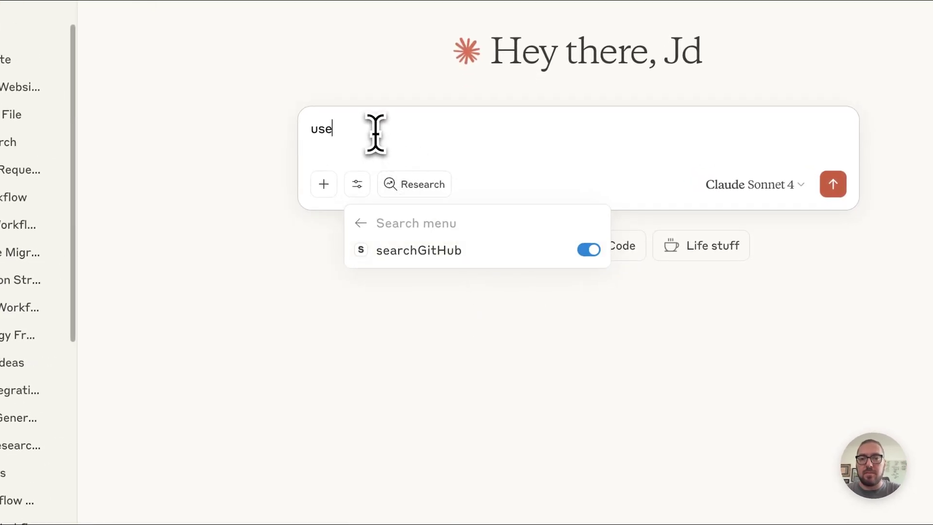
left_click(375, 134)
- Disable all Control Chrome tools and BoringMarketer's search tool
left_click(358, 187)
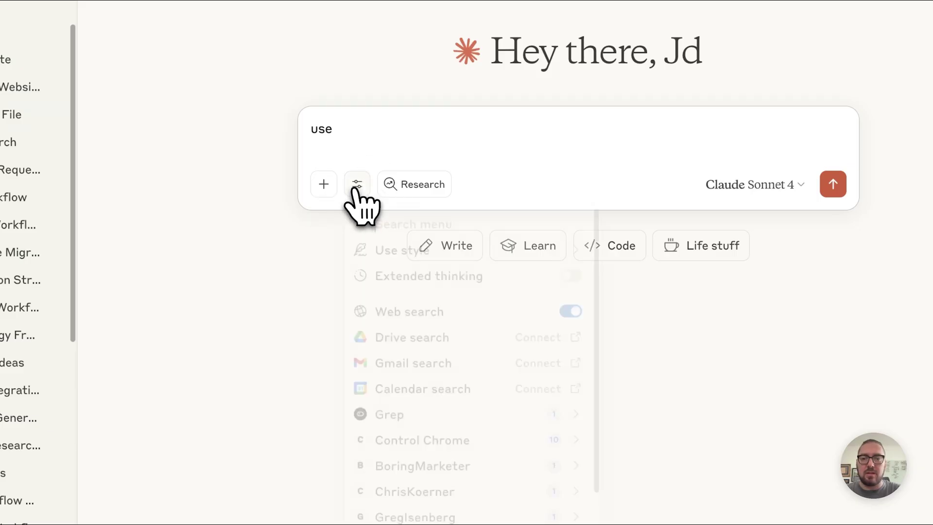
left_click(495, 444)
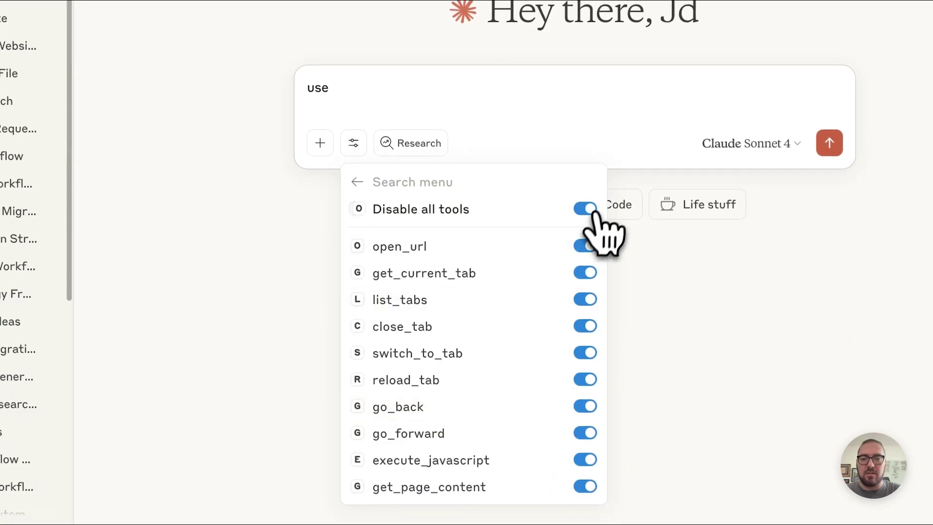
left_click(590, 243)
left_click(356, 146)
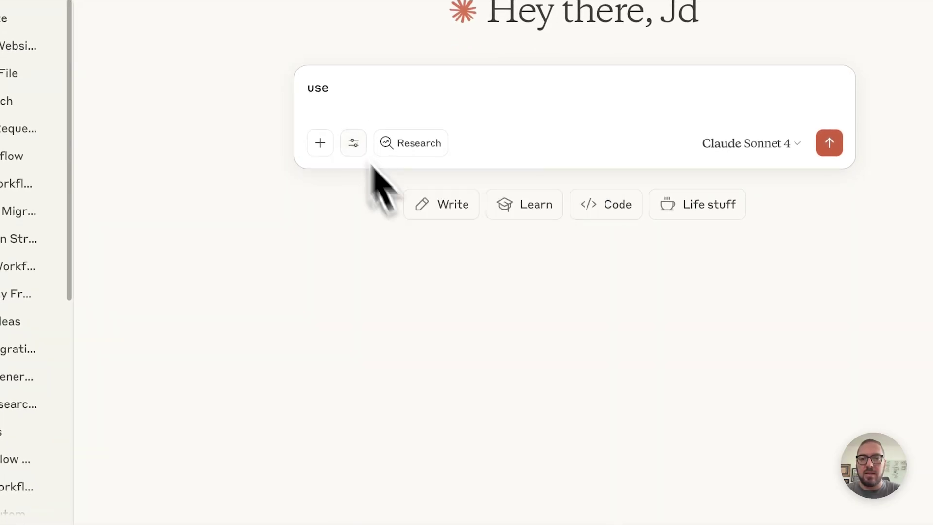
left_click(356, 150)
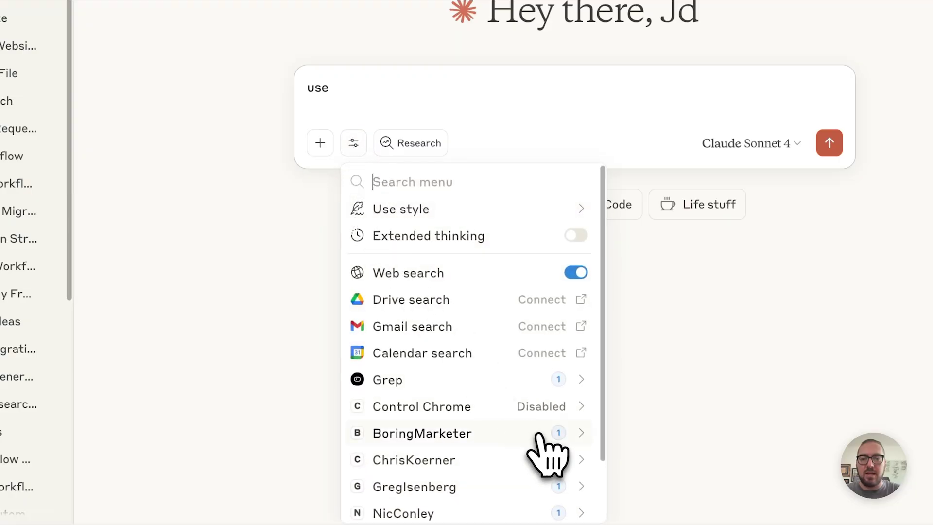
left_click(537, 433)
left_click(585, 208)
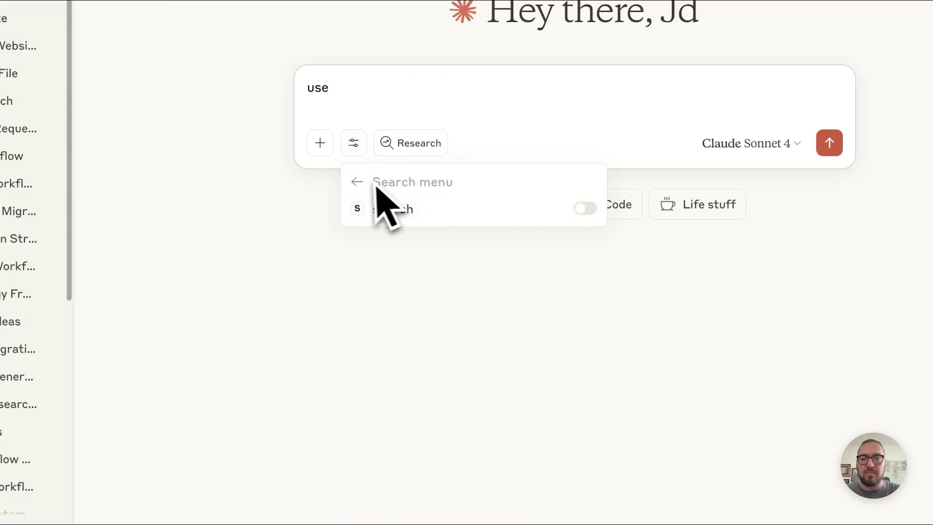
left_click(359, 181)
left_click(355, 87)
- Send the prompt to search GitHub for the MCP TS SDK with grep, allowing both searchGitHub calls once
type("gr")
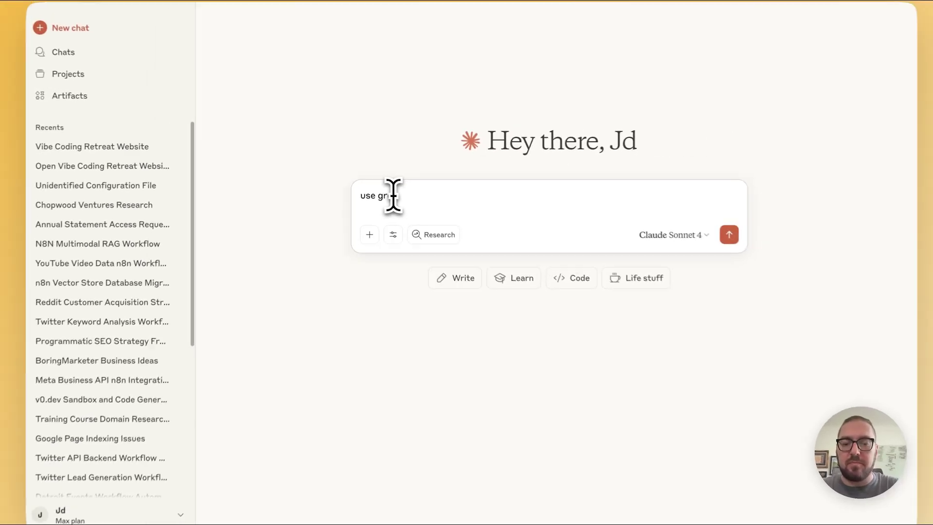
type("ok tools")
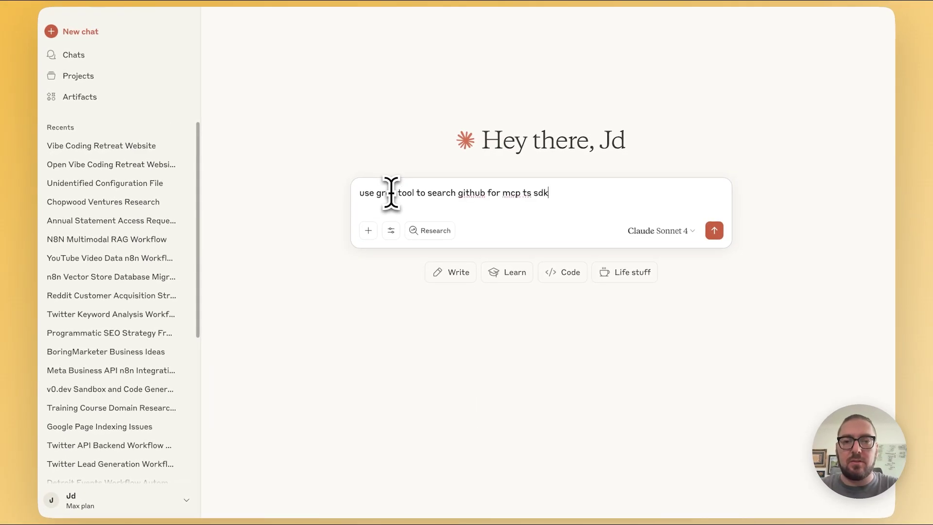
key("Return")
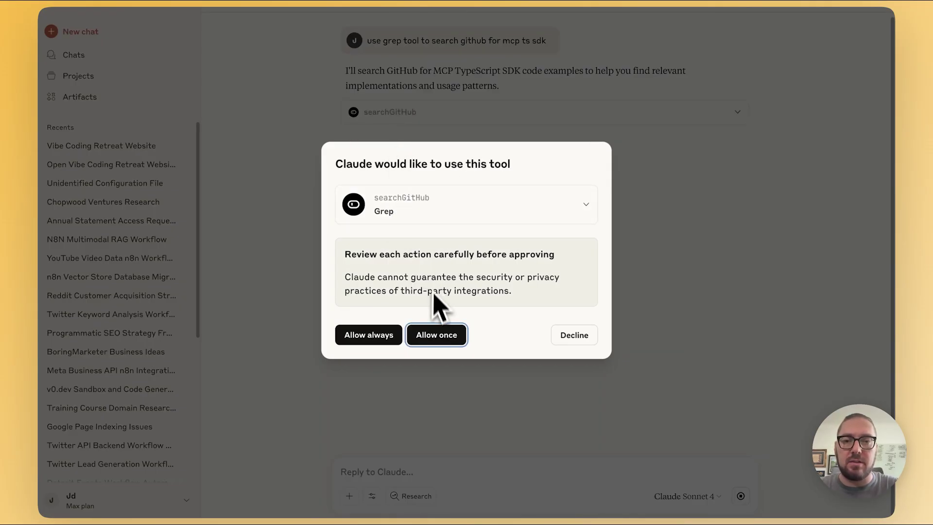
left_click(437, 338)
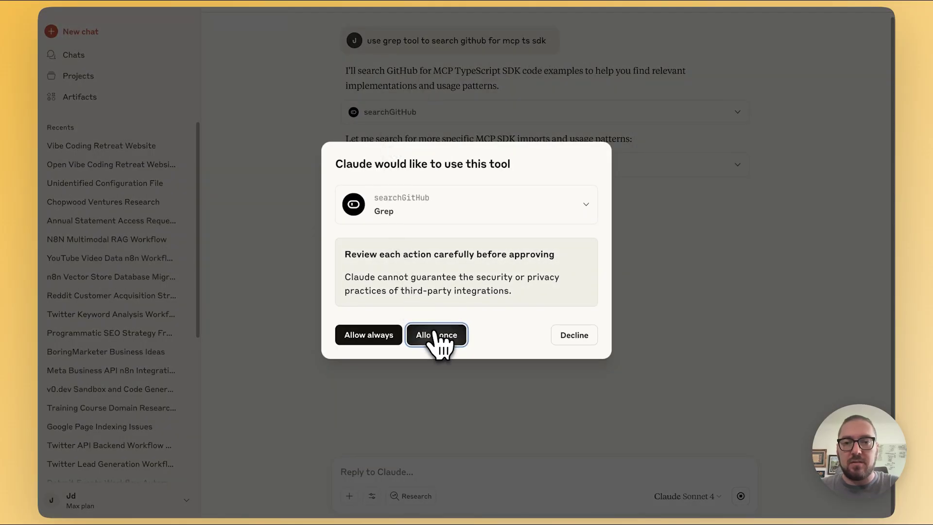
left_click(439, 338)
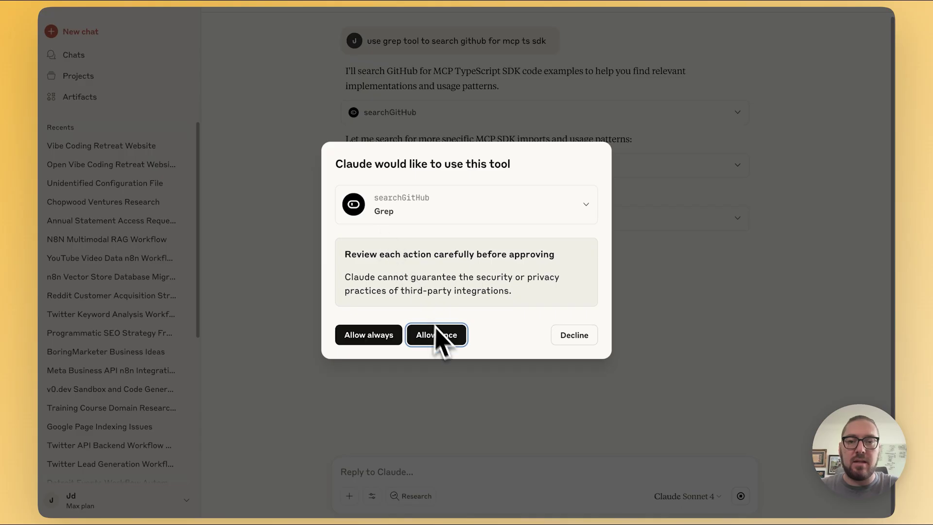
- Allow the next searchGitHub call once, then always allow Grep's searchGitHub tool
left_click(439, 335)
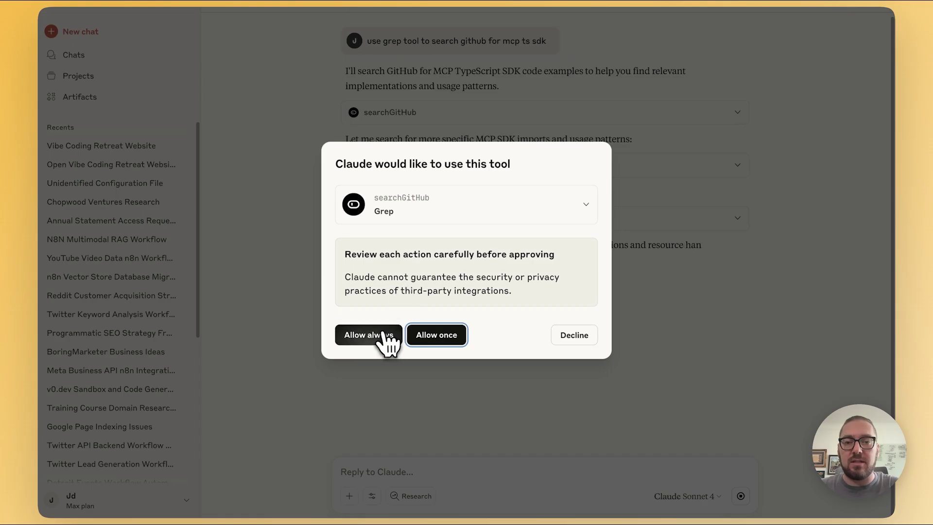
left_click(384, 334)
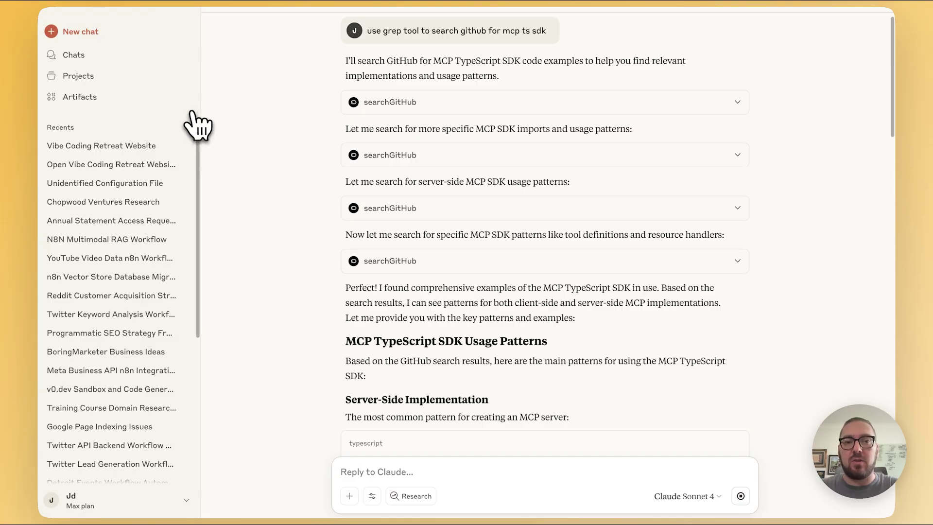
- Open Settings, go via Developer to Connectors, and start adding a custom connector
left_click(94, 2)
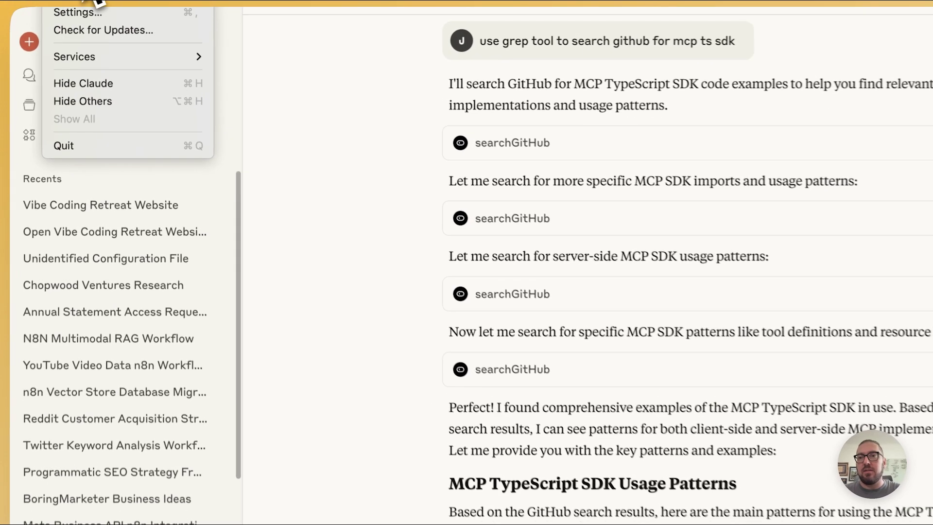
left_click(99, 13)
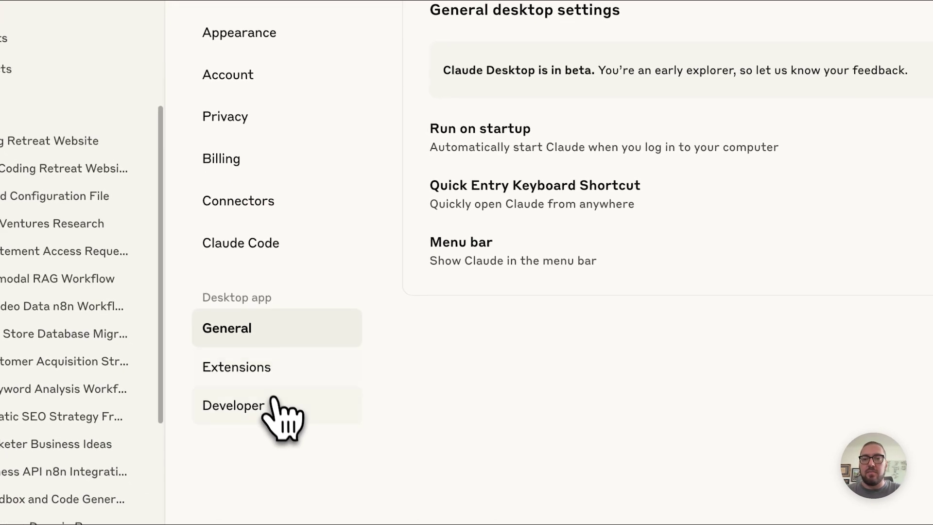
left_click(265, 405)
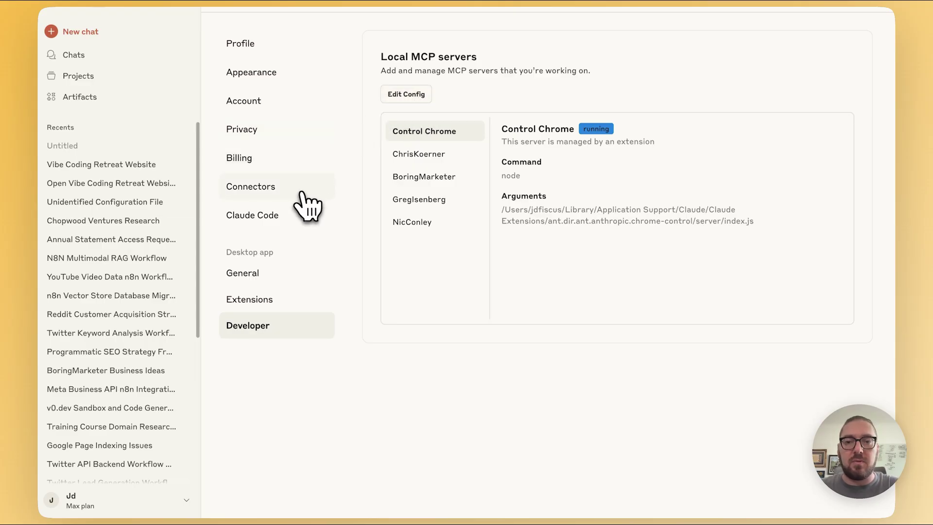
left_click(272, 199)
scroll(408, 387, "down", 2)
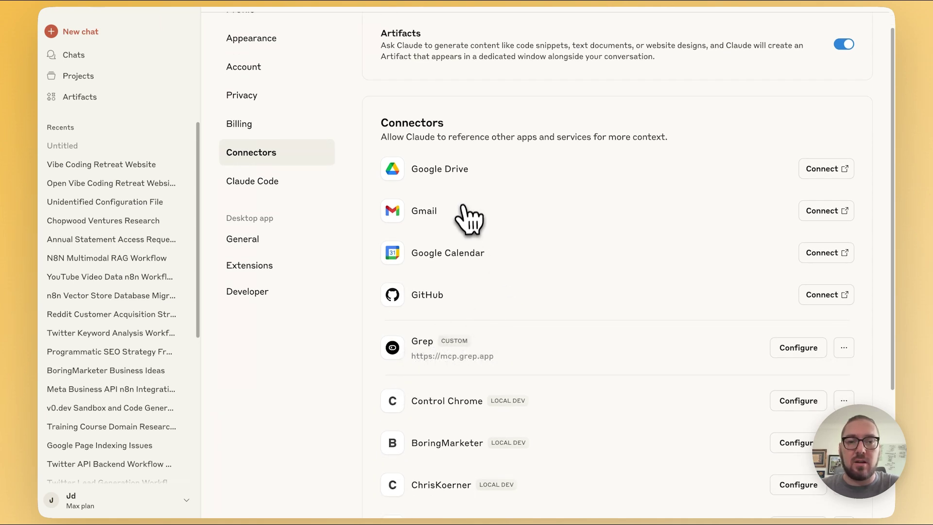
scroll(484, 301, "down", 3)
scroll(484, 299, "down", 2)
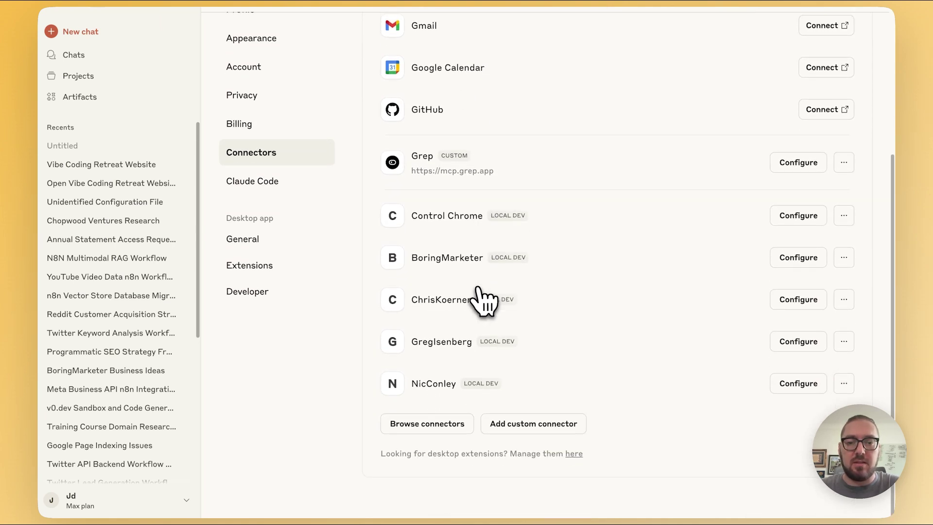
left_click(532, 427)
key("super+Tab")
key("super+Tab")
left_click(214, 234)
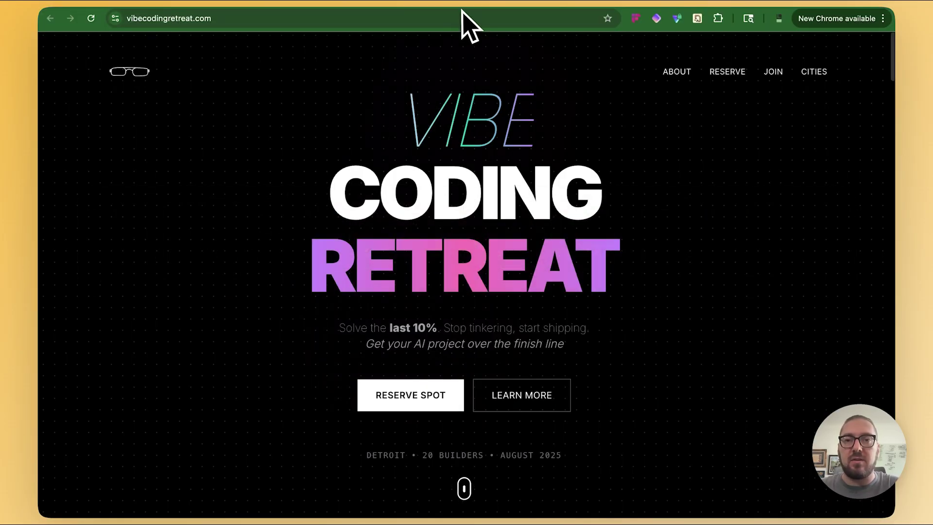
left_click(532, 7)
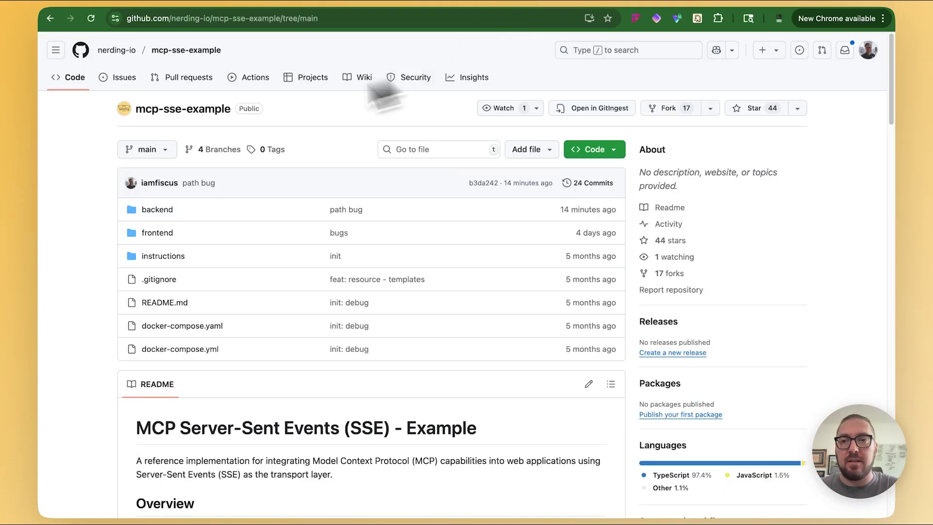
scroll(173, 213, "down", 2)
scroll(172, 213, "down", 2)
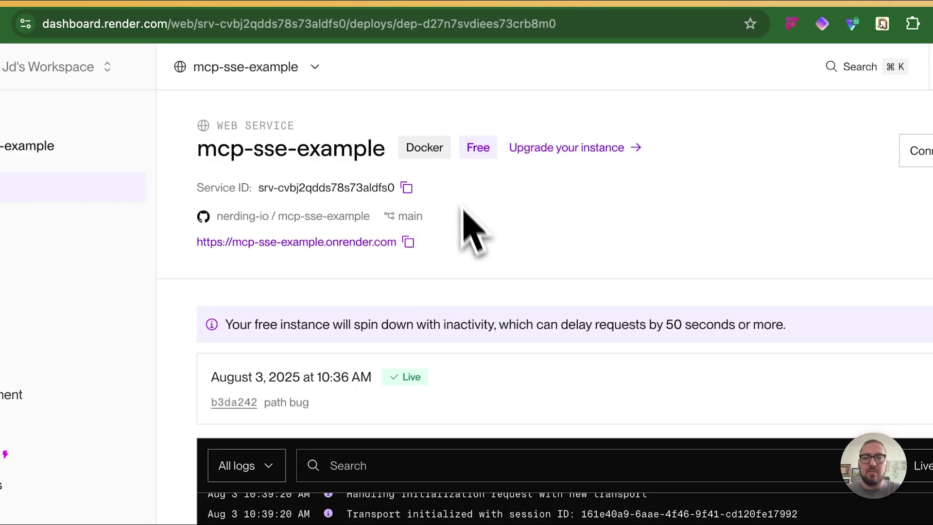
scroll(486, 204, "down", 1)
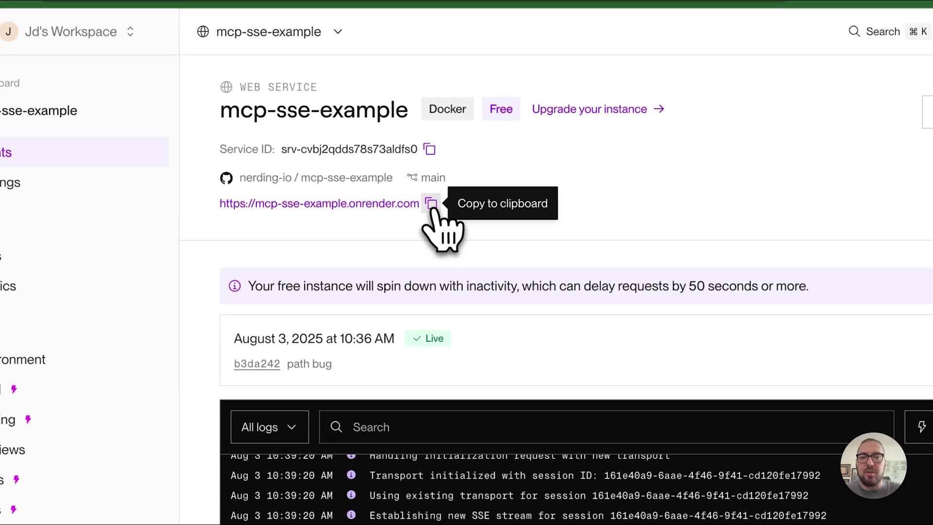
left_click(431, 204)
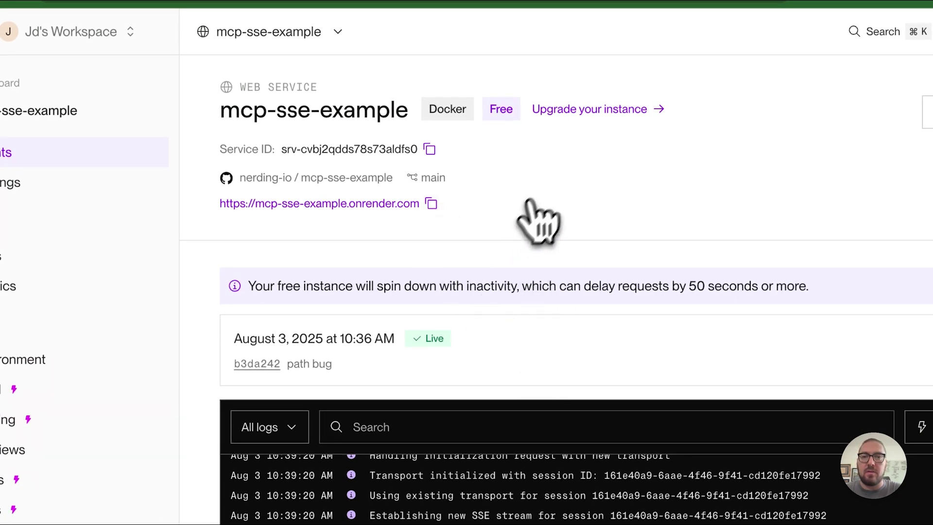
- Back in Claude, open Settings and show the Connectors page
key("super+Tab")
key("super+Tab")
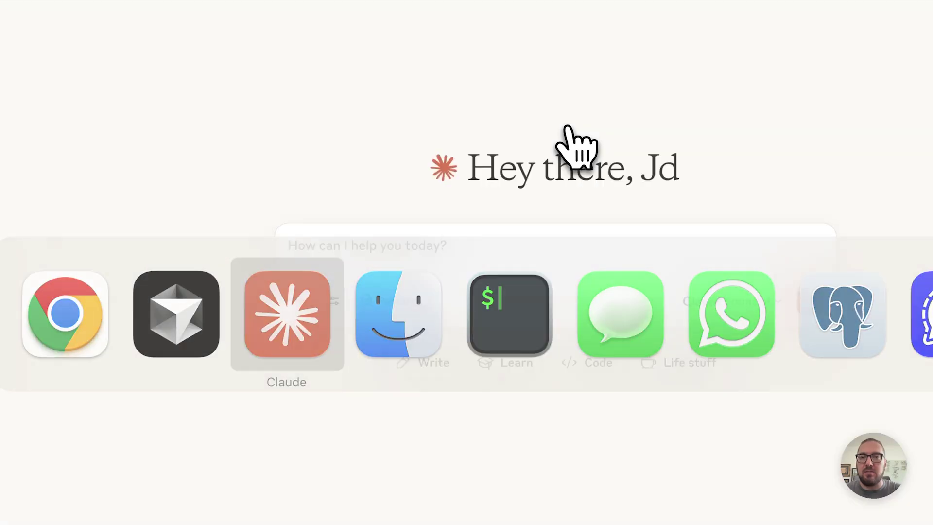
left_click(93, 1)
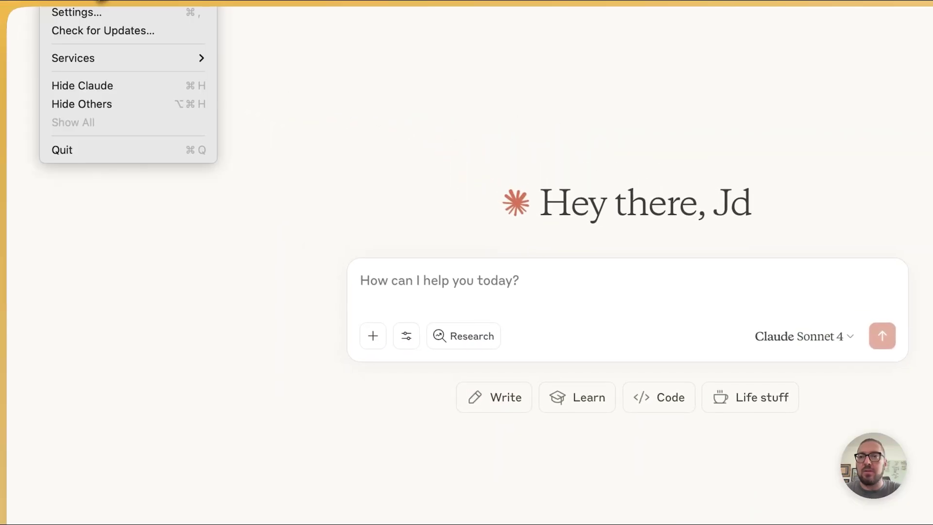
left_click(104, 14)
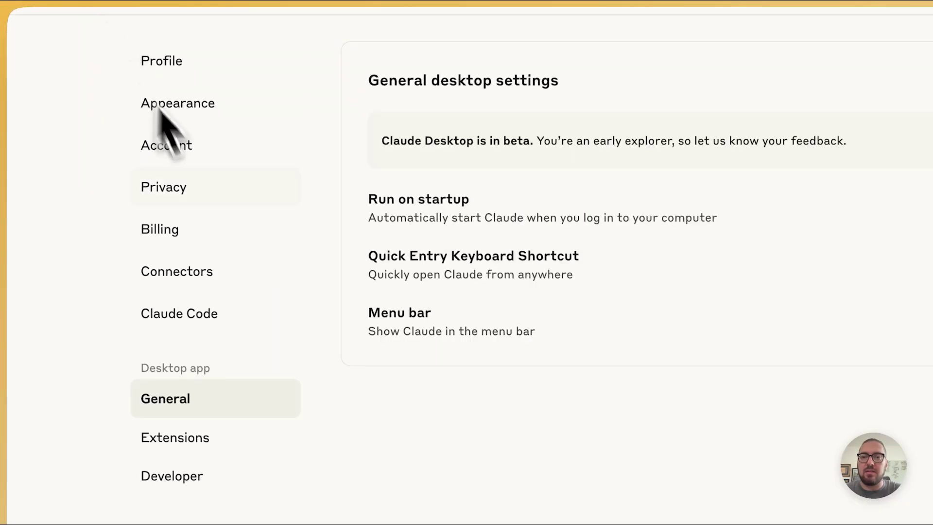
left_click(160, 187)
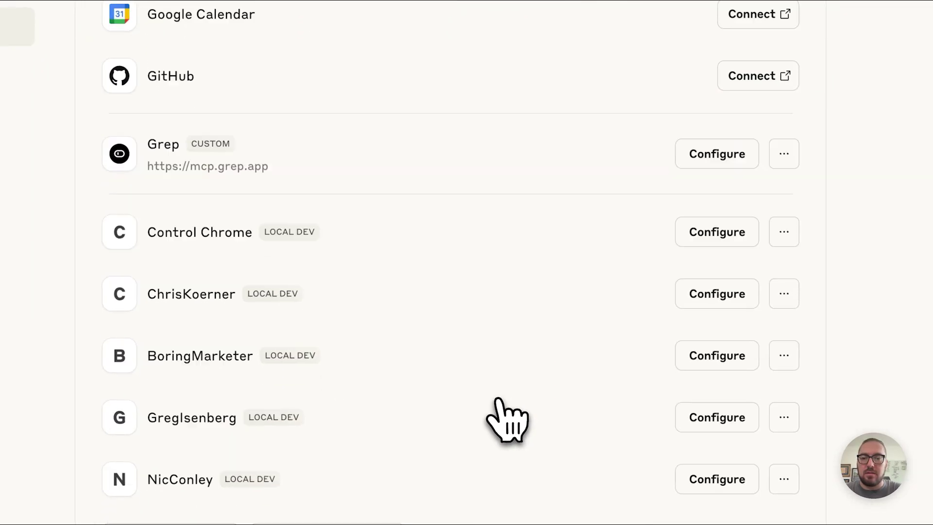
- Start a custom connector named 'MCP Exmaple' with the pasted Render service URL
scroll(500, 417, "down", 2)
left_click(346, 425)
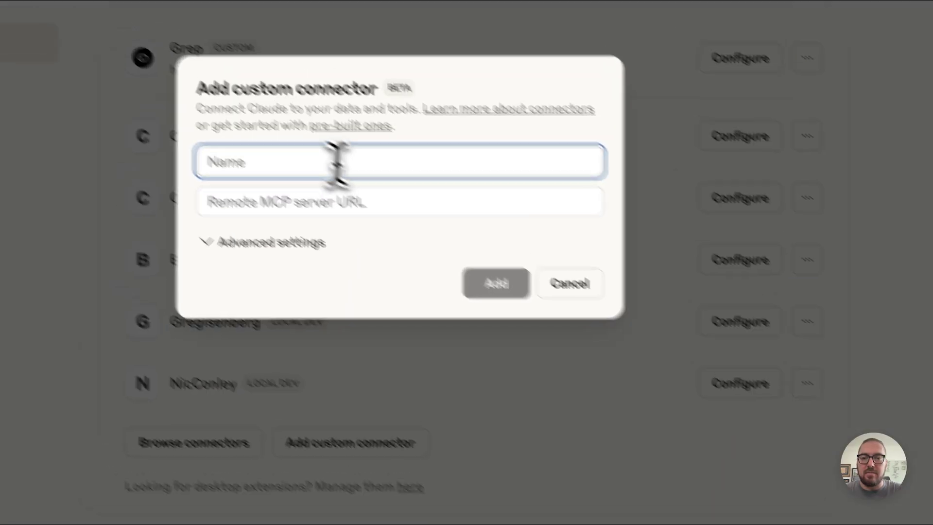
key("ctrl+v")
key("ctrl+z")
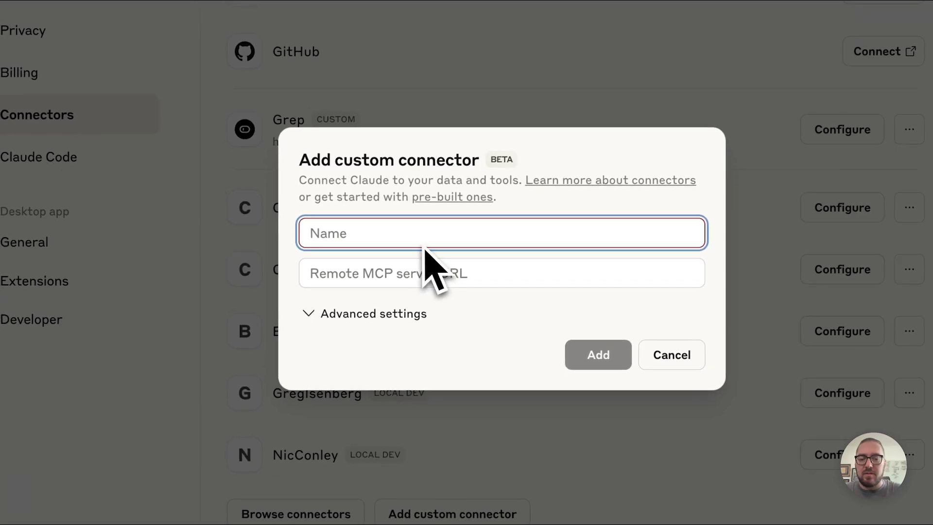
type("MCP Exmaple")
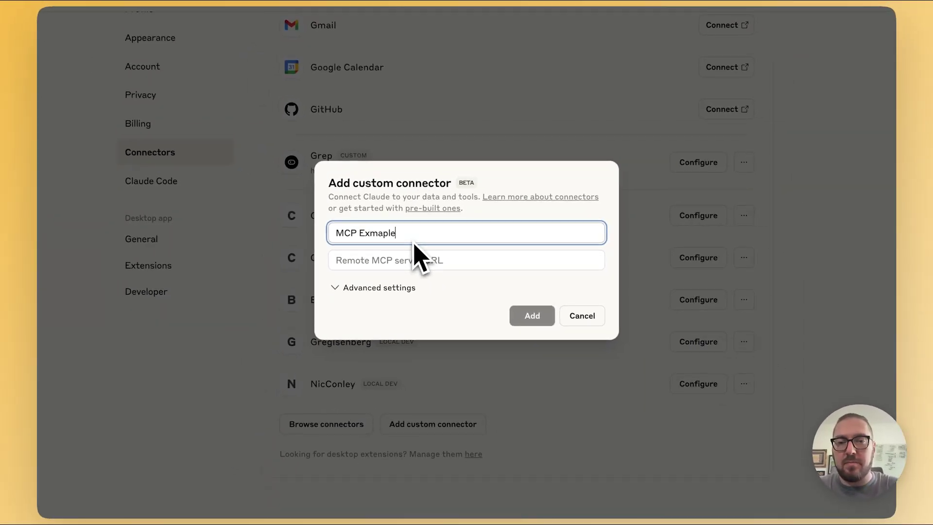
key("Tab")
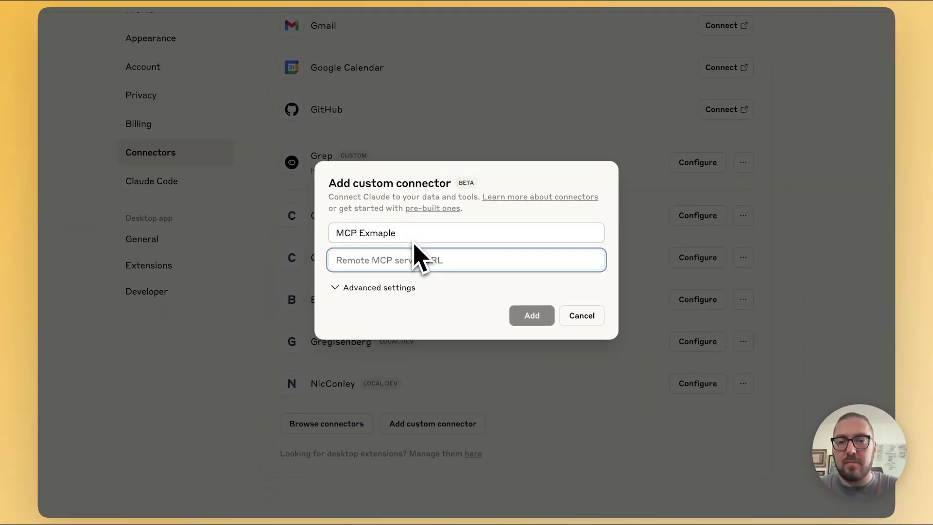
key("ctrl+v")
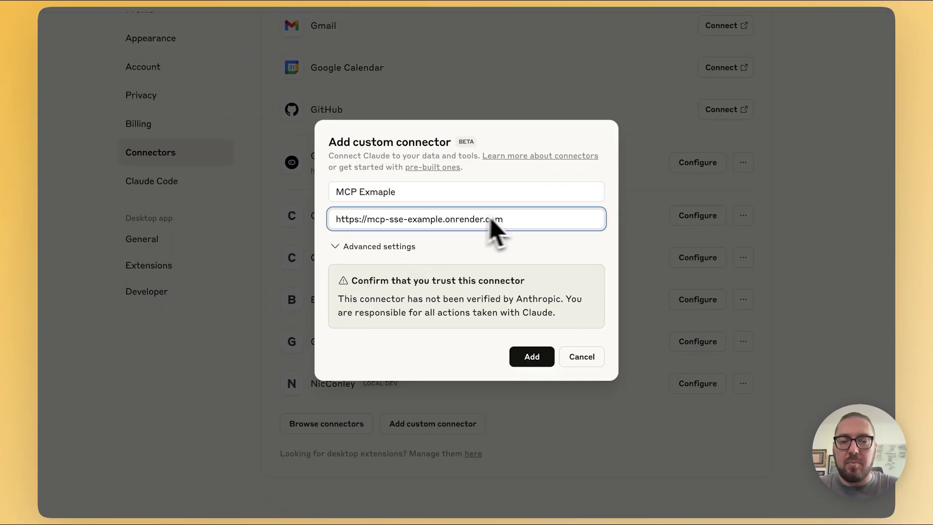
left_click_drag(538, 218, 505, 219)
left_click(534, 221)
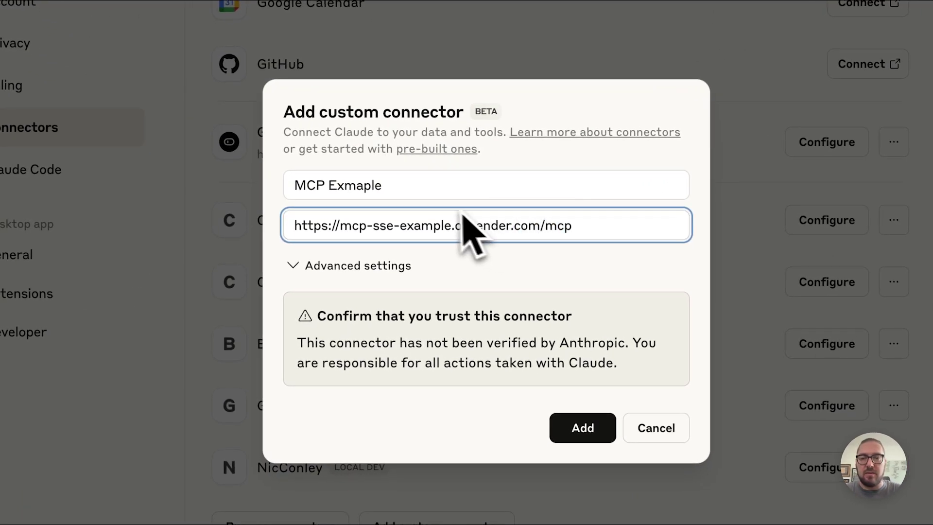
left_click(369, 185)
right_click(365, 184)
key("Escape")
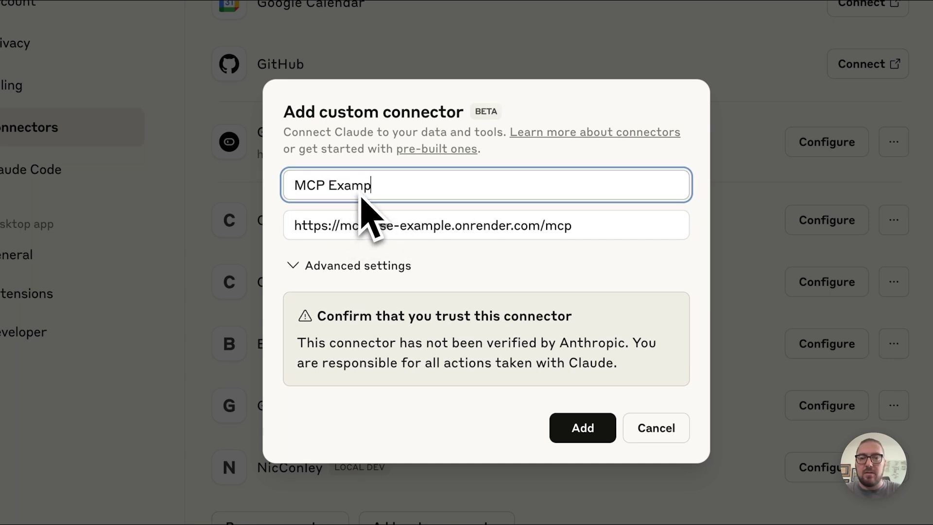
left_click(375, 266)
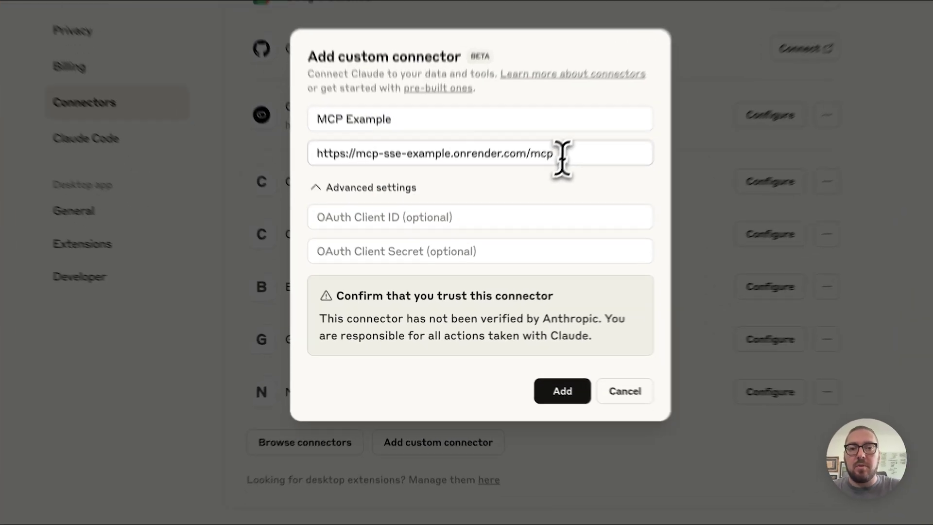
left_click_drag(525, 193, 334, 194)
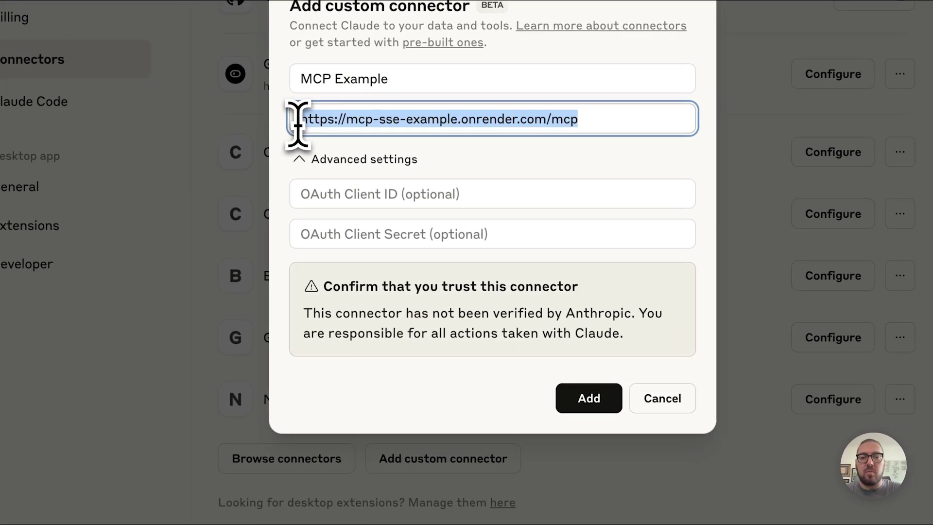
left_click(589, 401)
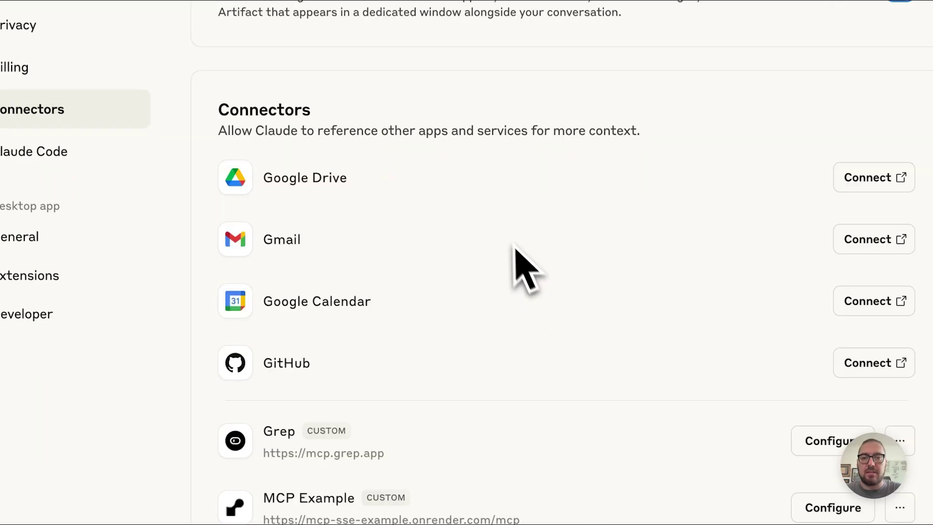
scroll(469, 345, "down", 1)
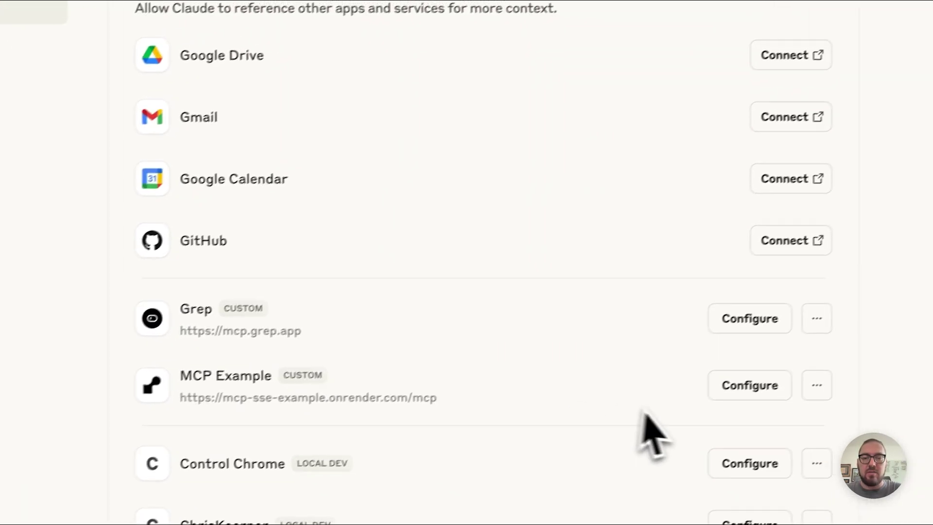
left_click(747, 387)
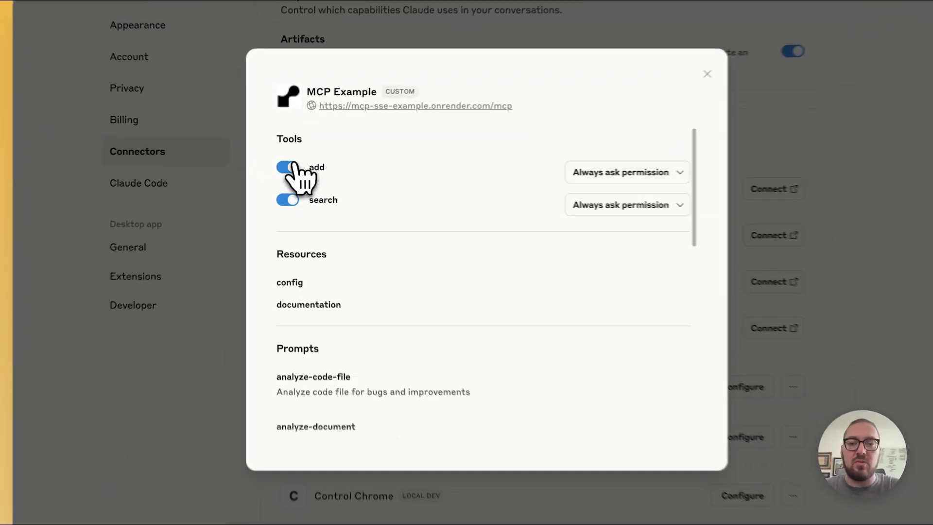
scroll(339, 346, "down", 1)
scroll(341, 348, "up", 1)
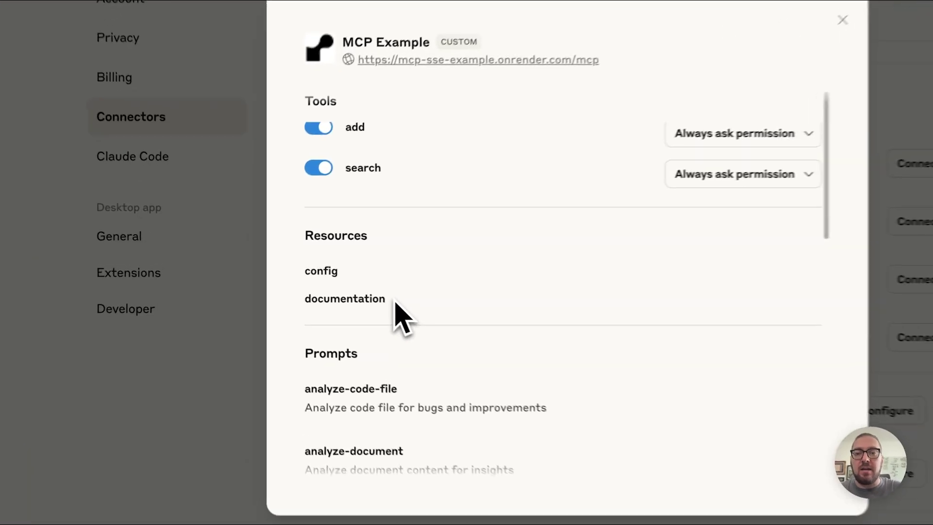
left_click_drag(342, 291, 274, 241)
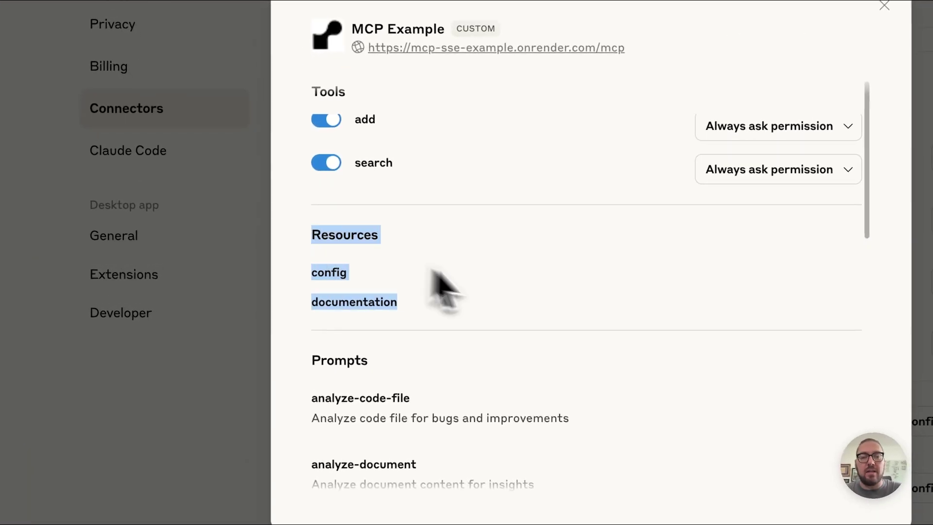
left_click(361, 262)
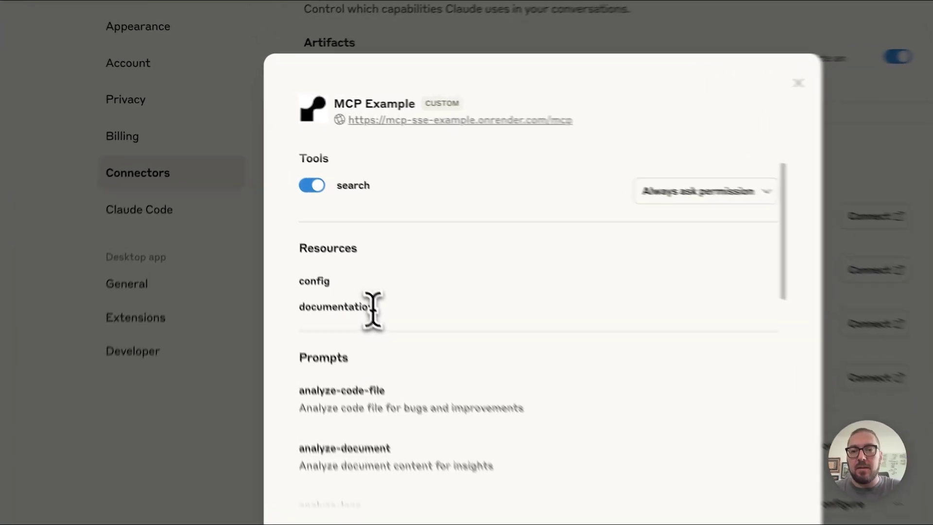
left_click_drag(333, 257, 274, 258)
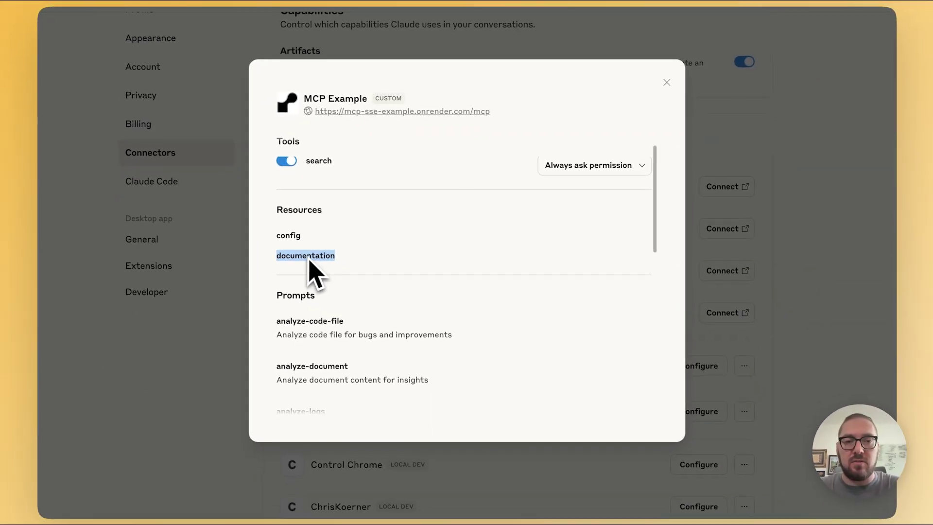
scroll(320, 272, "down", 3)
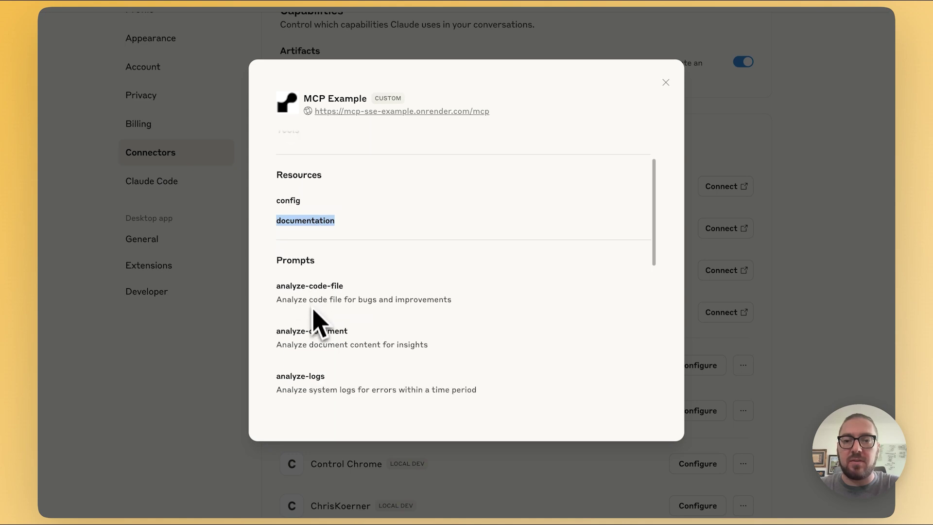
scroll(303, 285, "down", 5)
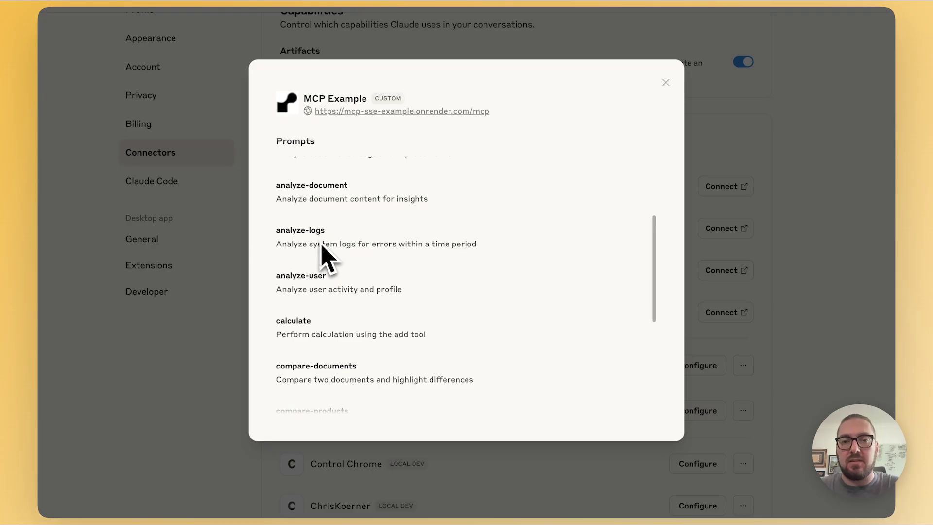
left_click(200, 379)
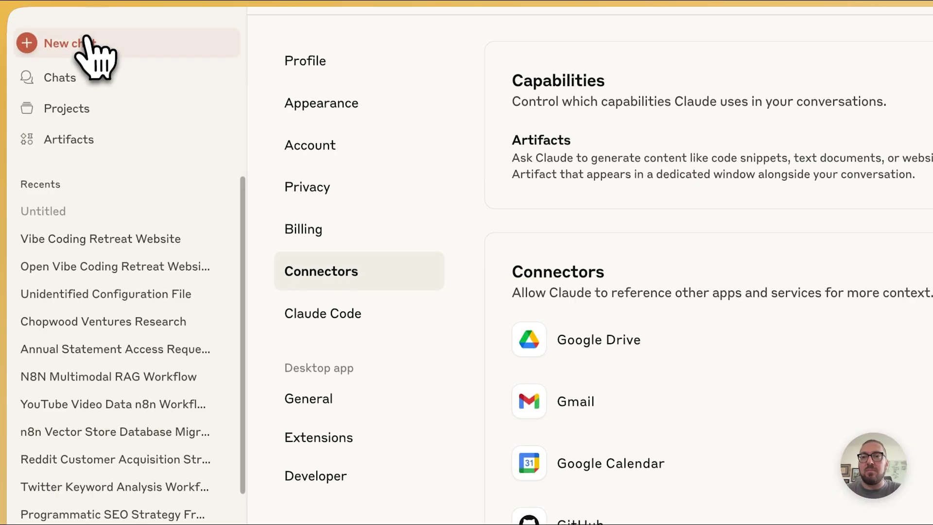
- In a new chat, attach the config resource from MCP Example
left_click(86, 41)
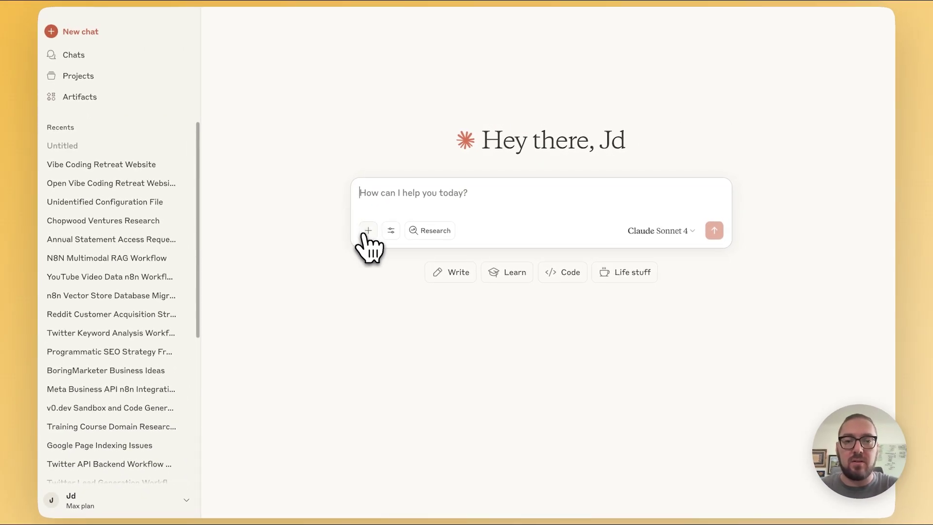
left_click(368, 230)
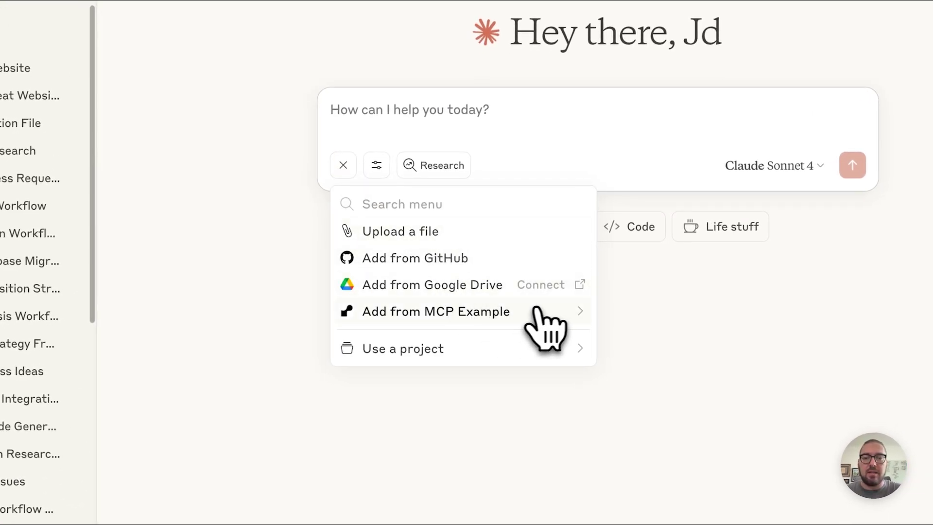
left_click(552, 311)
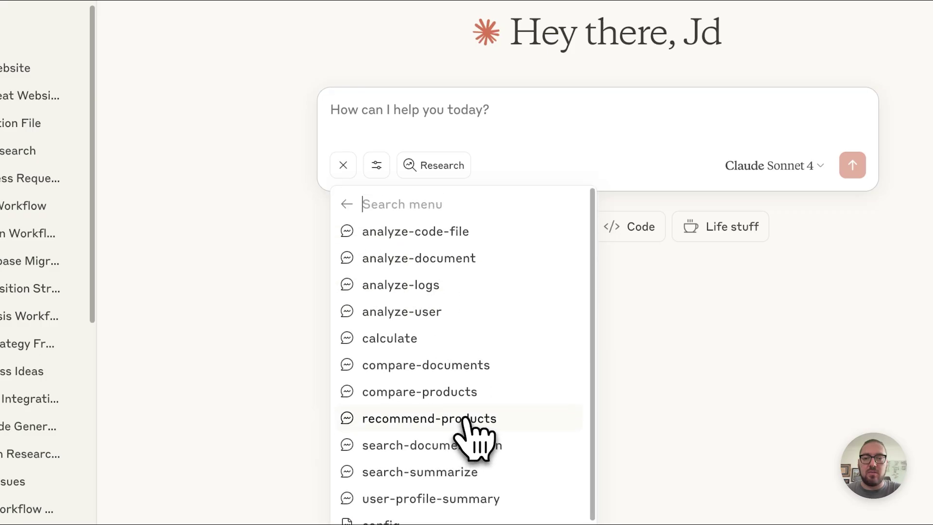
scroll(454, 340, "down", 1)
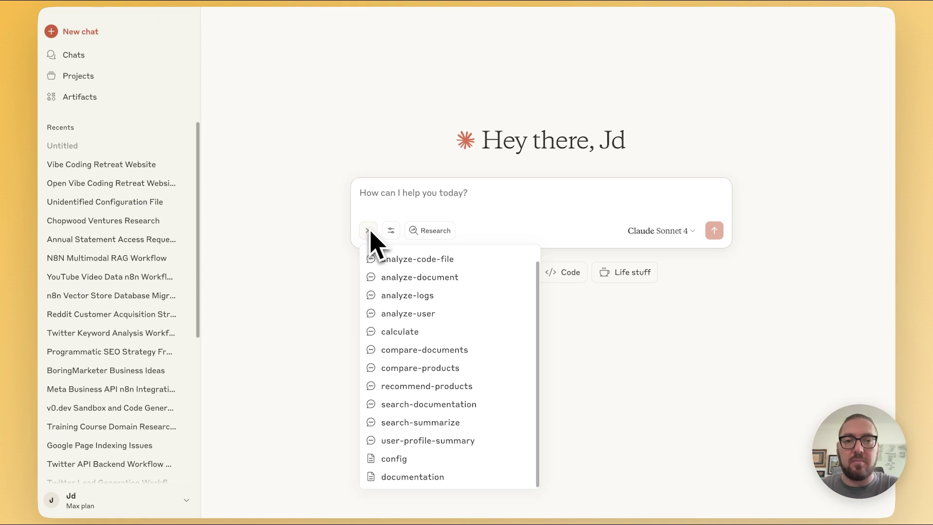
left_click(407, 459)
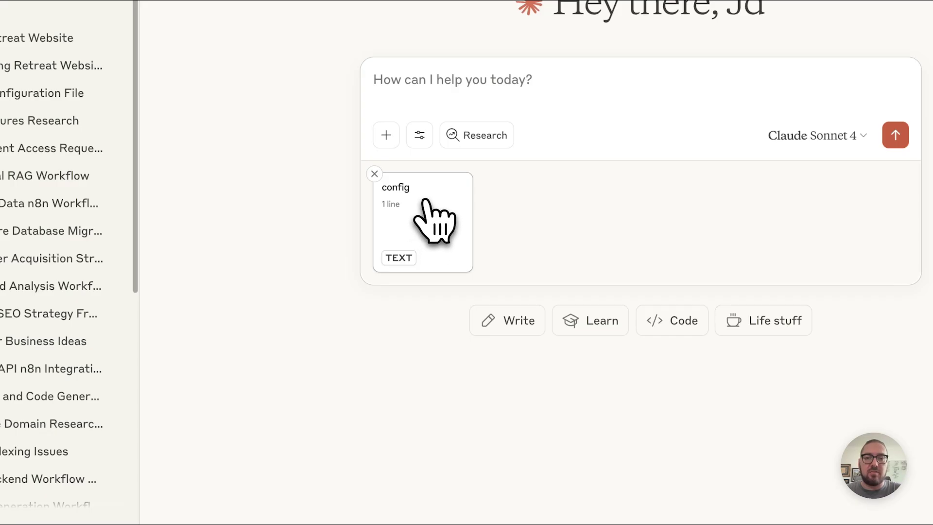
- Remove the config attachment and attach the 154-line documentation resource instead
left_click(374, 174)
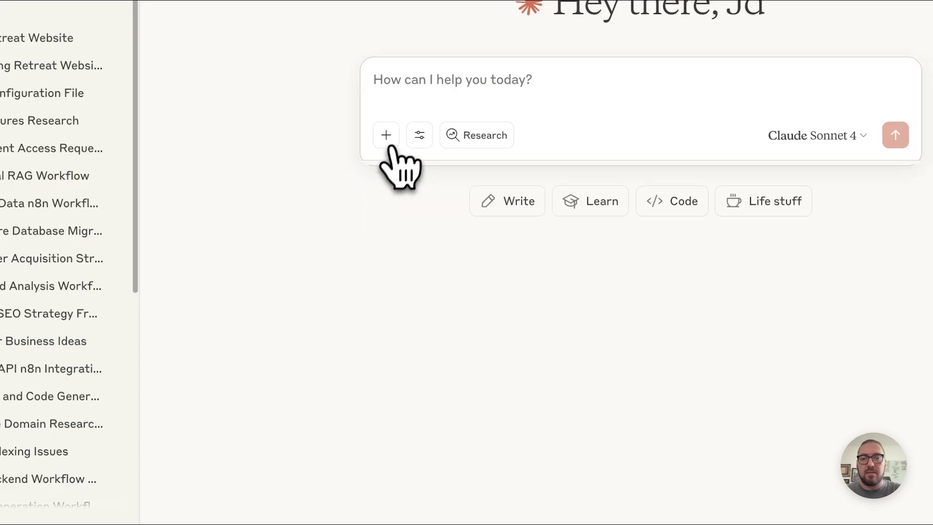
left_click(385, 135)
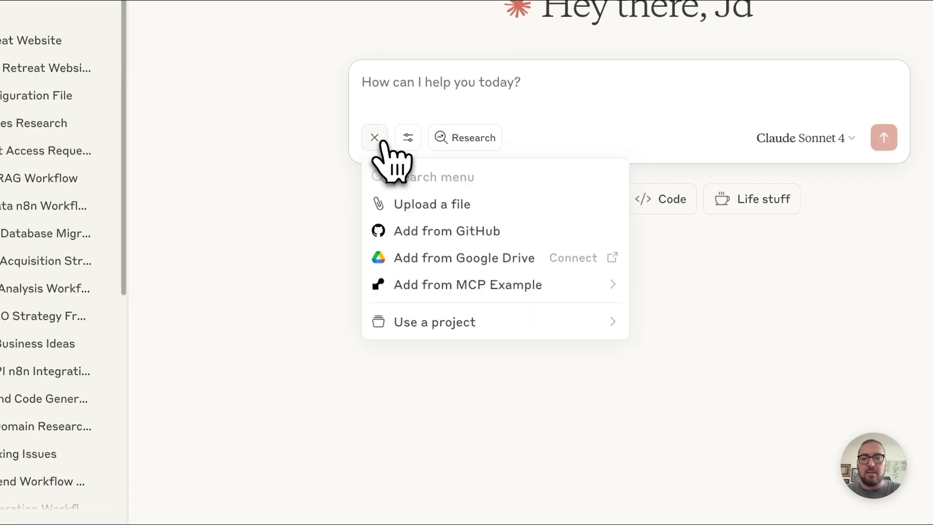
left_click(446, 287)
scroll(456, 349, "down", 2)
left_click(456, 490)
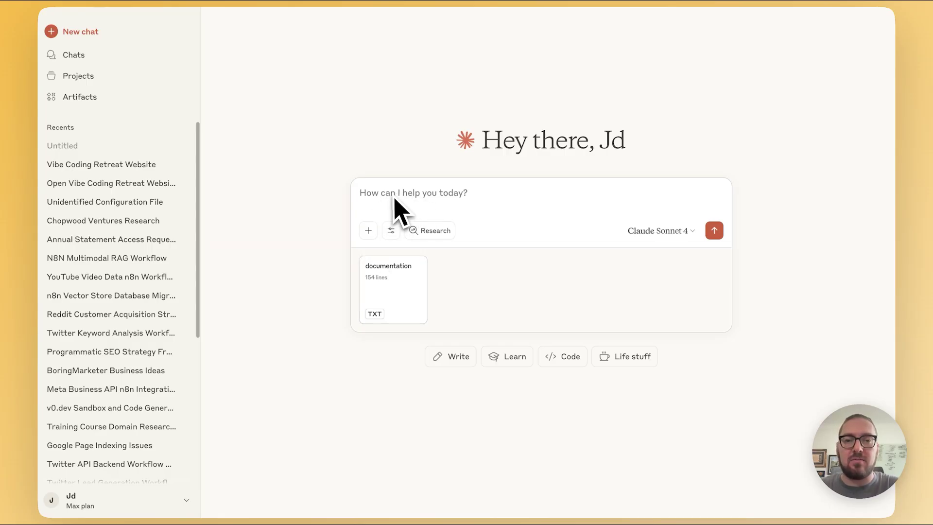
- Attach the search-documentation prompt with topic 'website' and category 'info', then preview its JSON
left_click(368, 230)
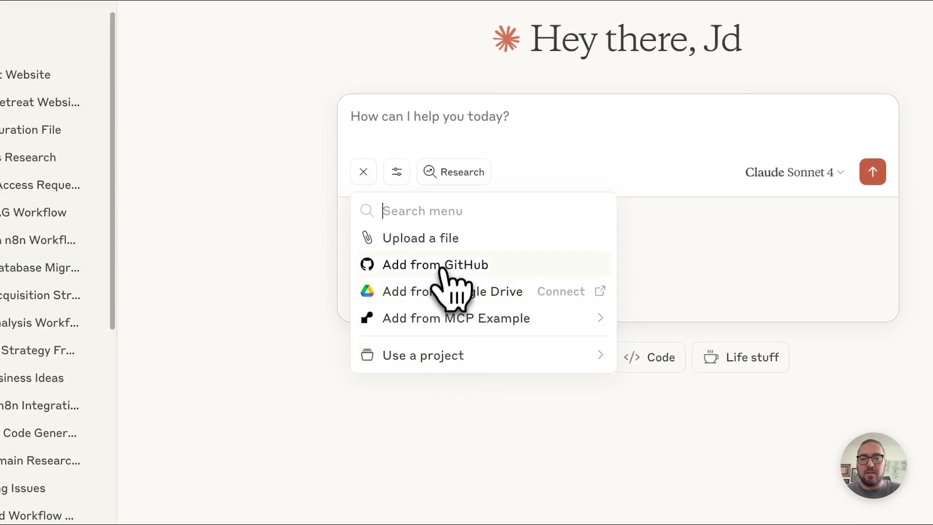
left_click(496, 318)
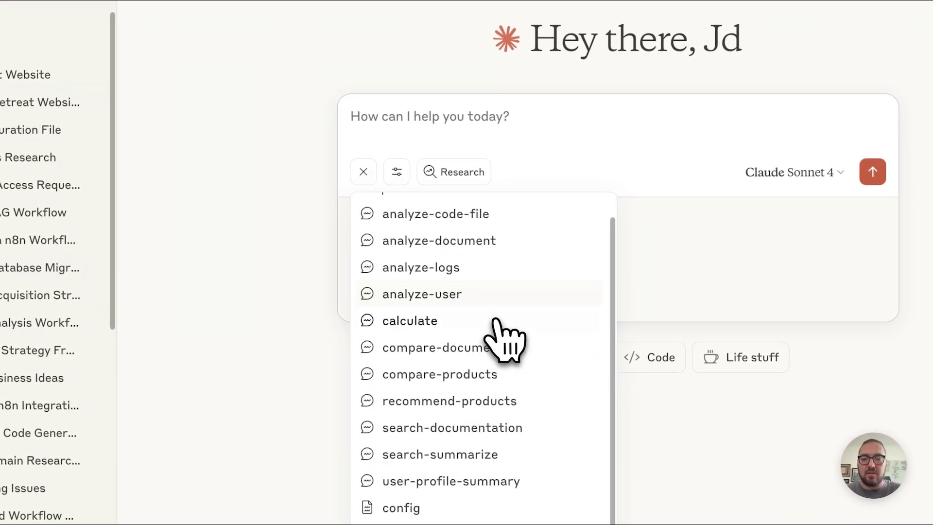
left_click(483, 427)
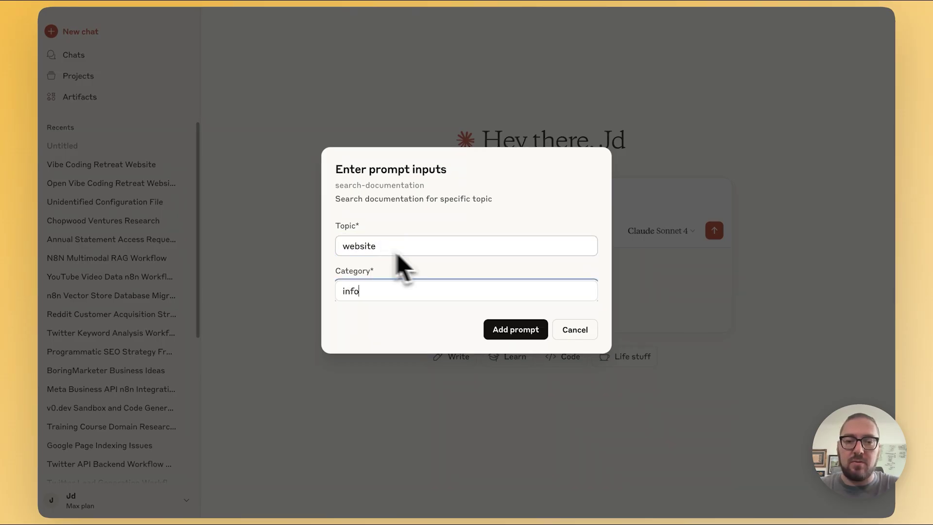
left_click(515, 329)
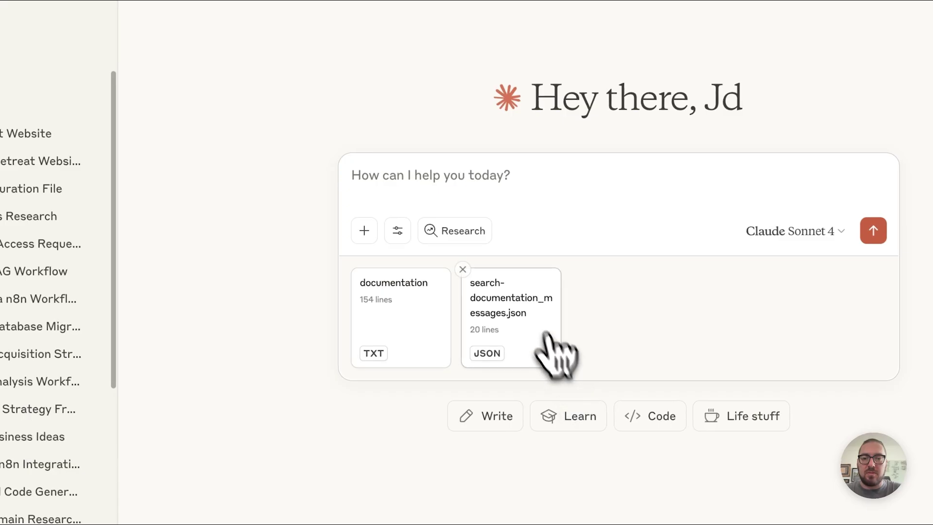
left_click(512, 327)
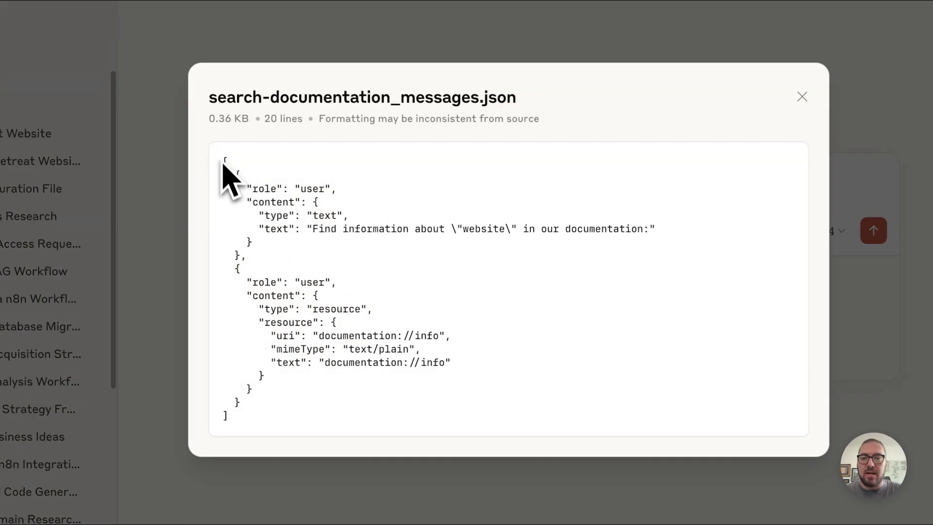
- Highlight the message text and resource blocks in the JSON preview, then close it
left_click_drag(222, 167, 283, 424)
left_click(327, 416)
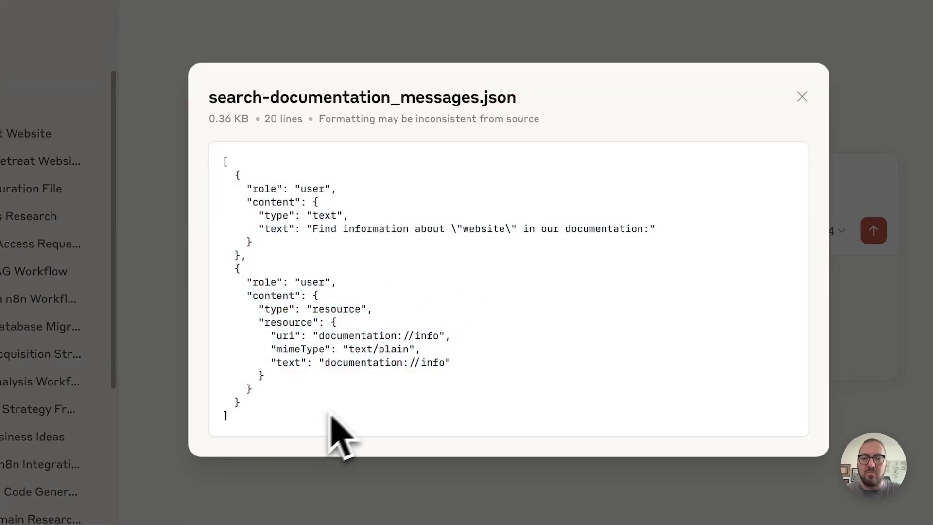
left_click_drag(452, 366, 261, 336)
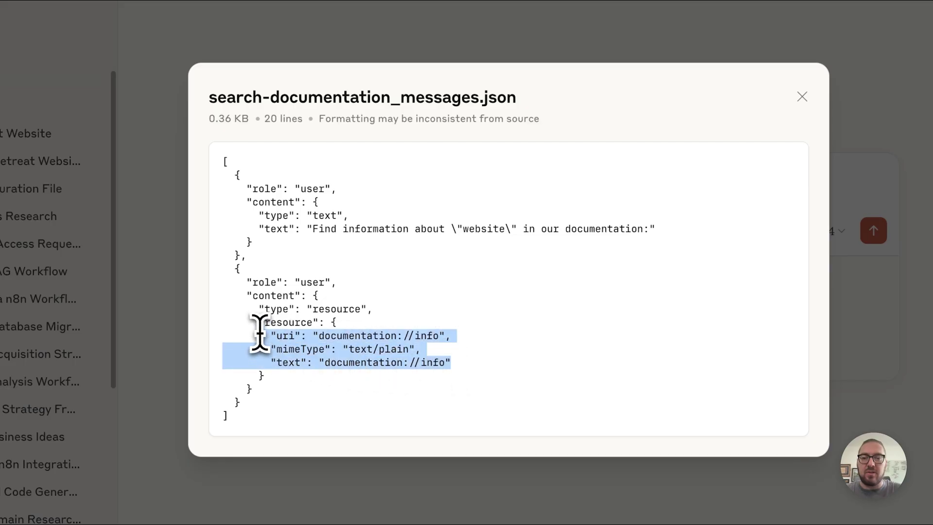
left_click(323, 223)
left_click_drag(296, 229, 630, 262)
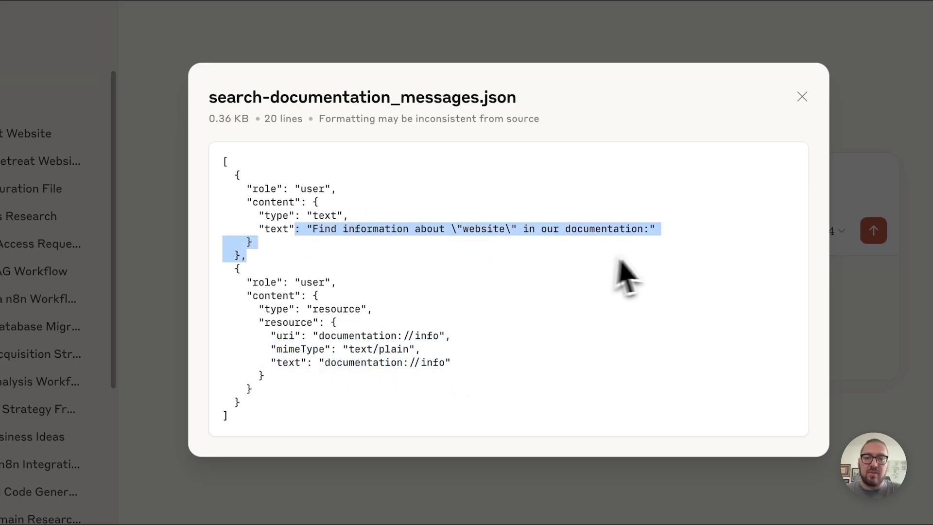
left_click(552, 335)
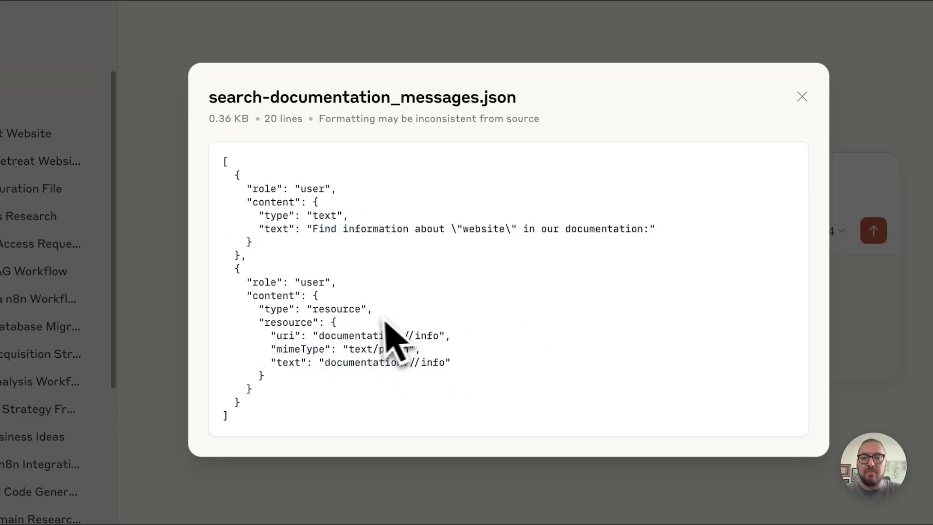
left_click_drag(451, 363, 237, 315)
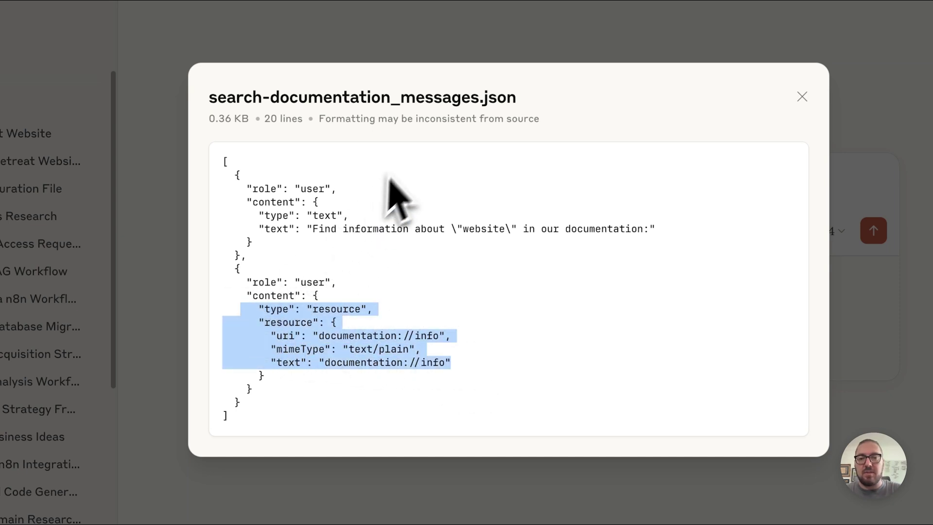
left_click(422, 121)
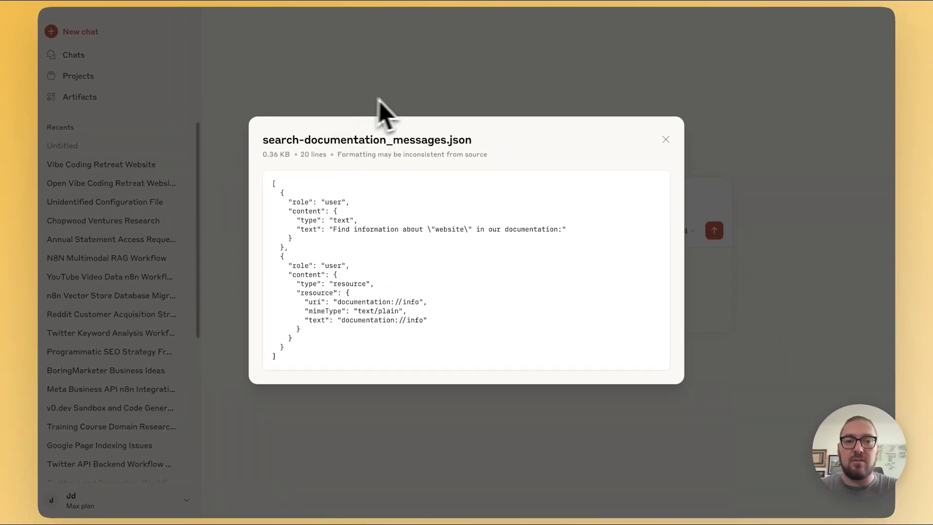
left_click(386, 103)
- Preview the documentation attachment's i75 Corridor llms-full.txt text, reopening it after closing
left_click(390, 302)
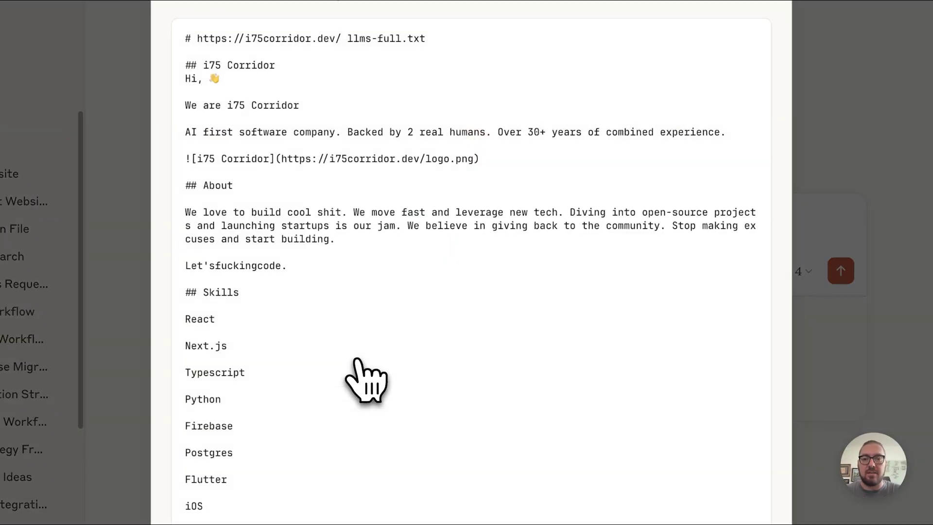
scroll(271, 264, "down", 8)
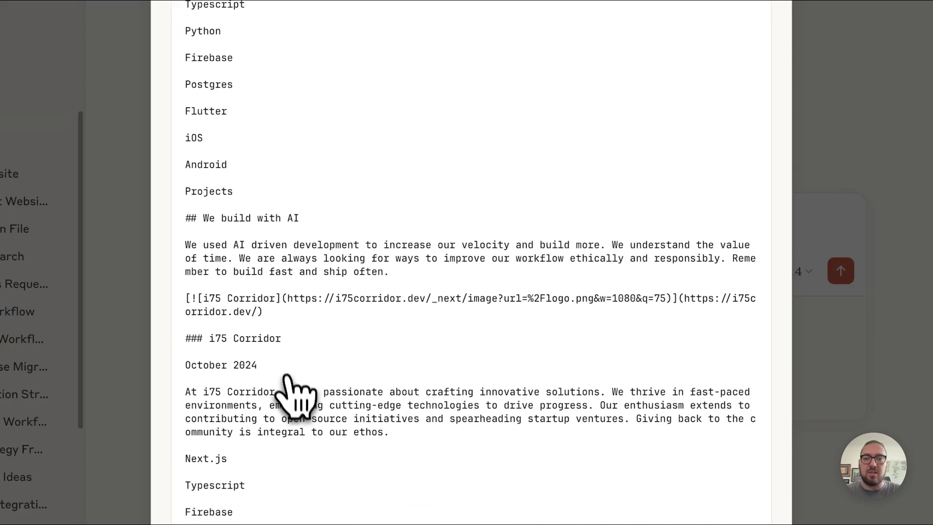
scroll(291, 389, "down", 19)
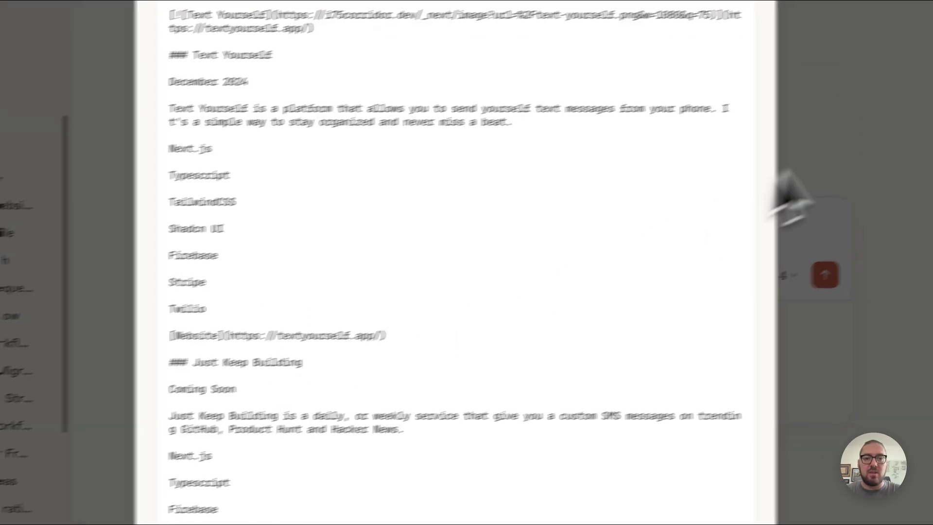
left_click(810, 166)
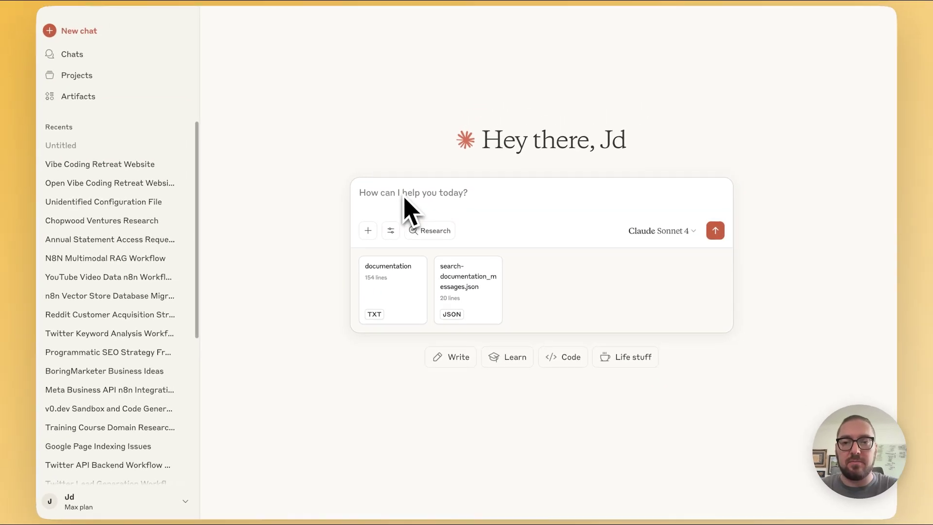
left_click(393, 286)
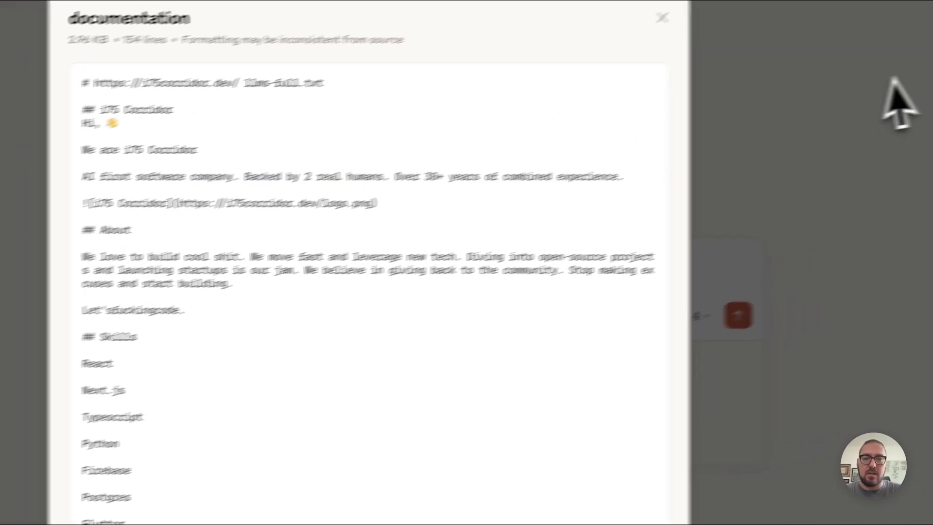
- Close the preview and send 'Tell me about i75corridor' with both attachments
key("Escape")
type("Tell me about i75corridor")
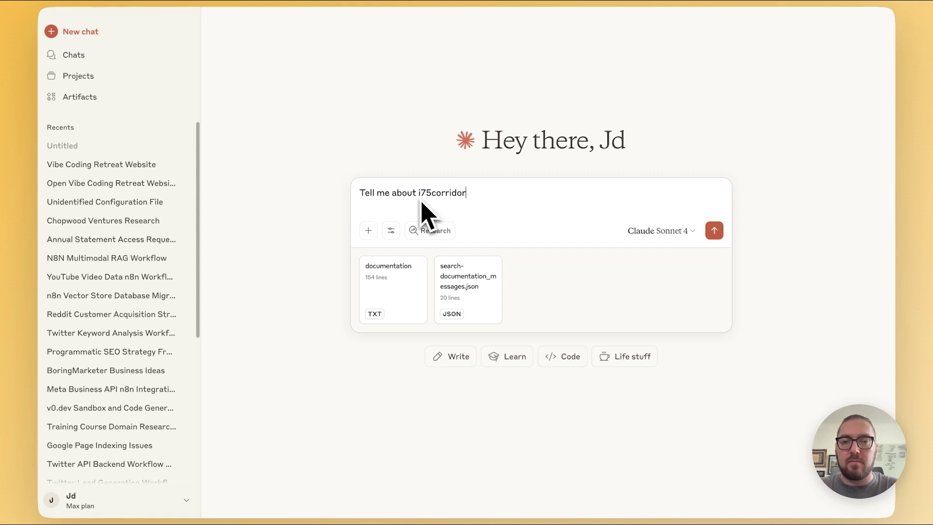
key("Return")
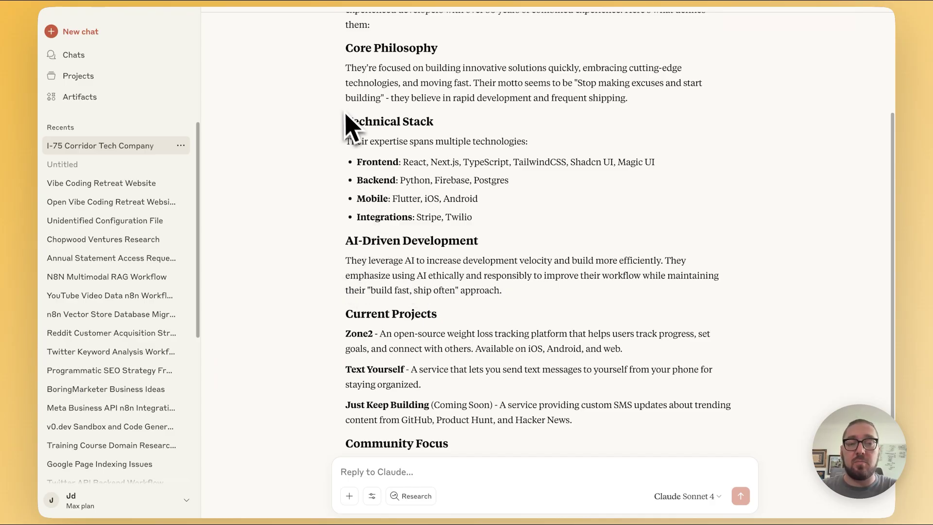
scroll(402, 249, "down", 2)
scroll(402, 249, "down", 1)
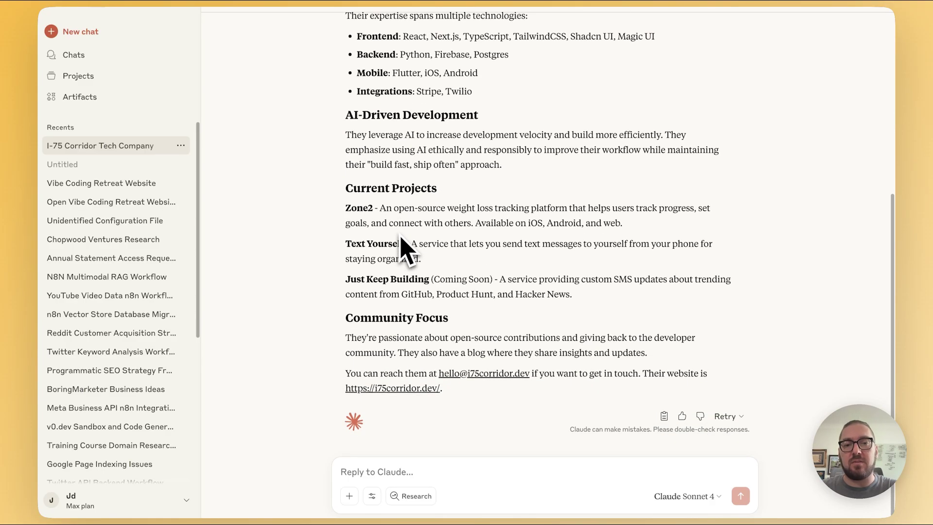
scroll(444, 320, "up", 6)
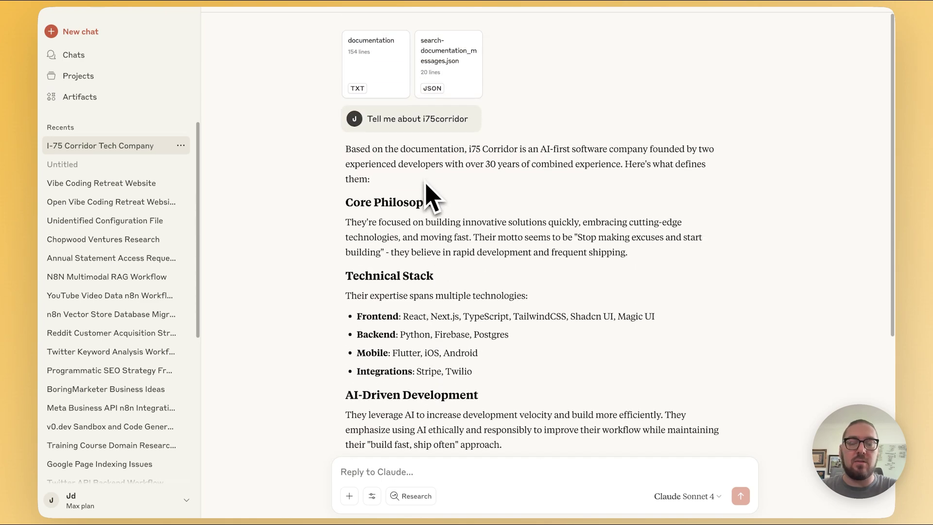